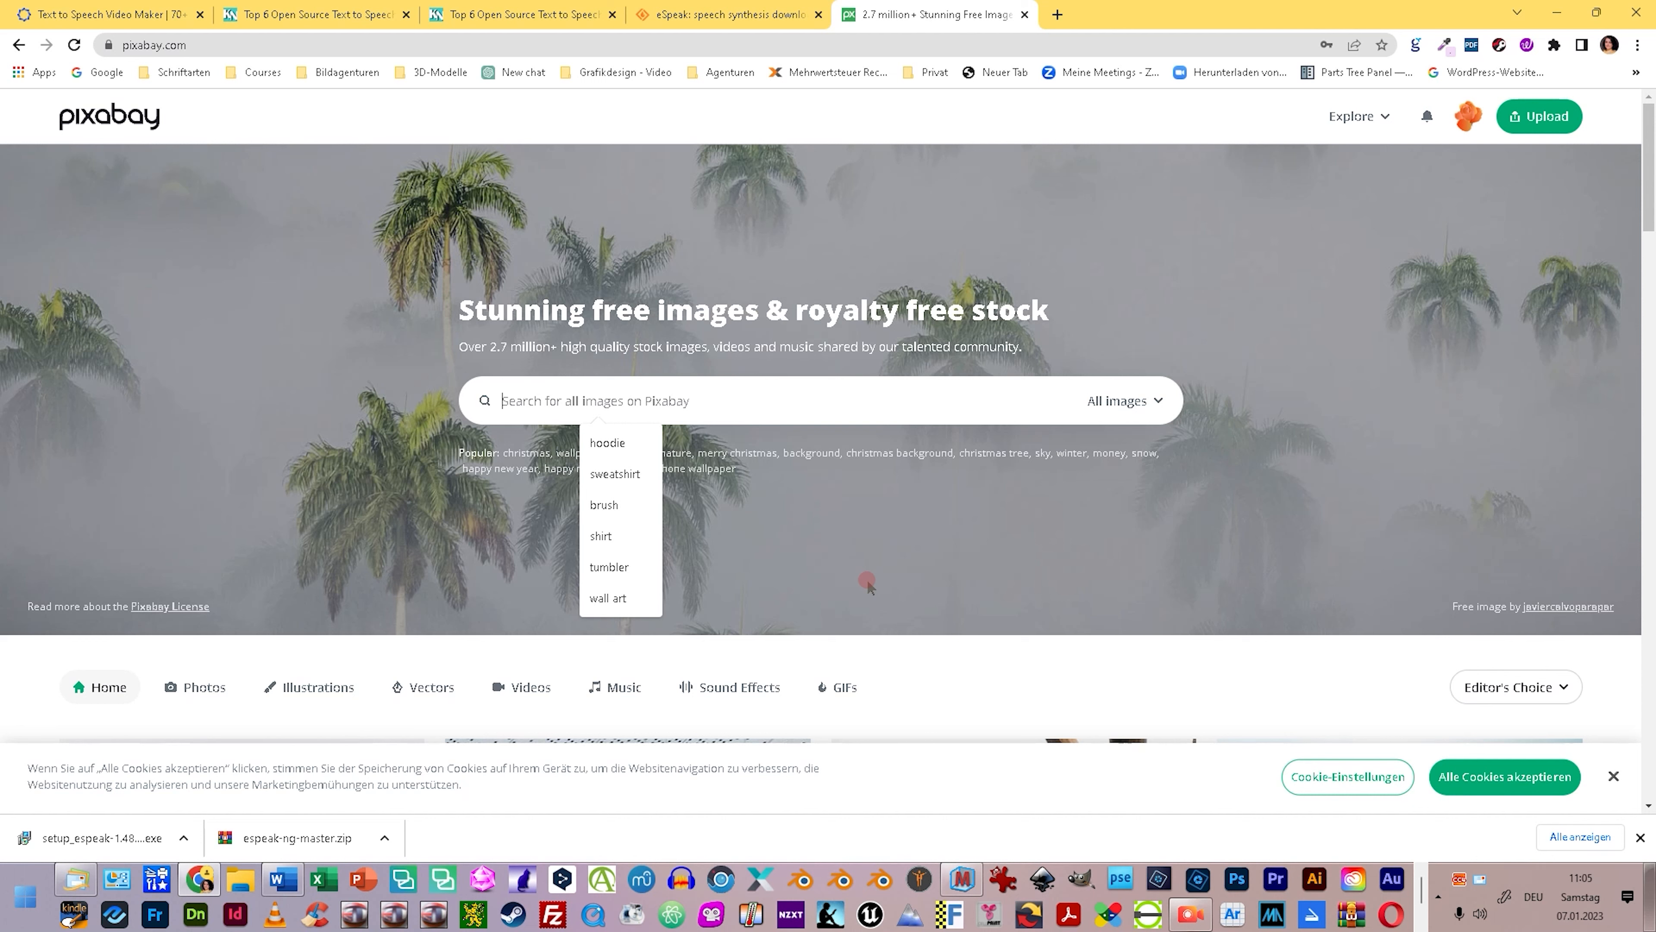
Search Pixabay for "fur texture" and open the brown giraffe print image
text(f)
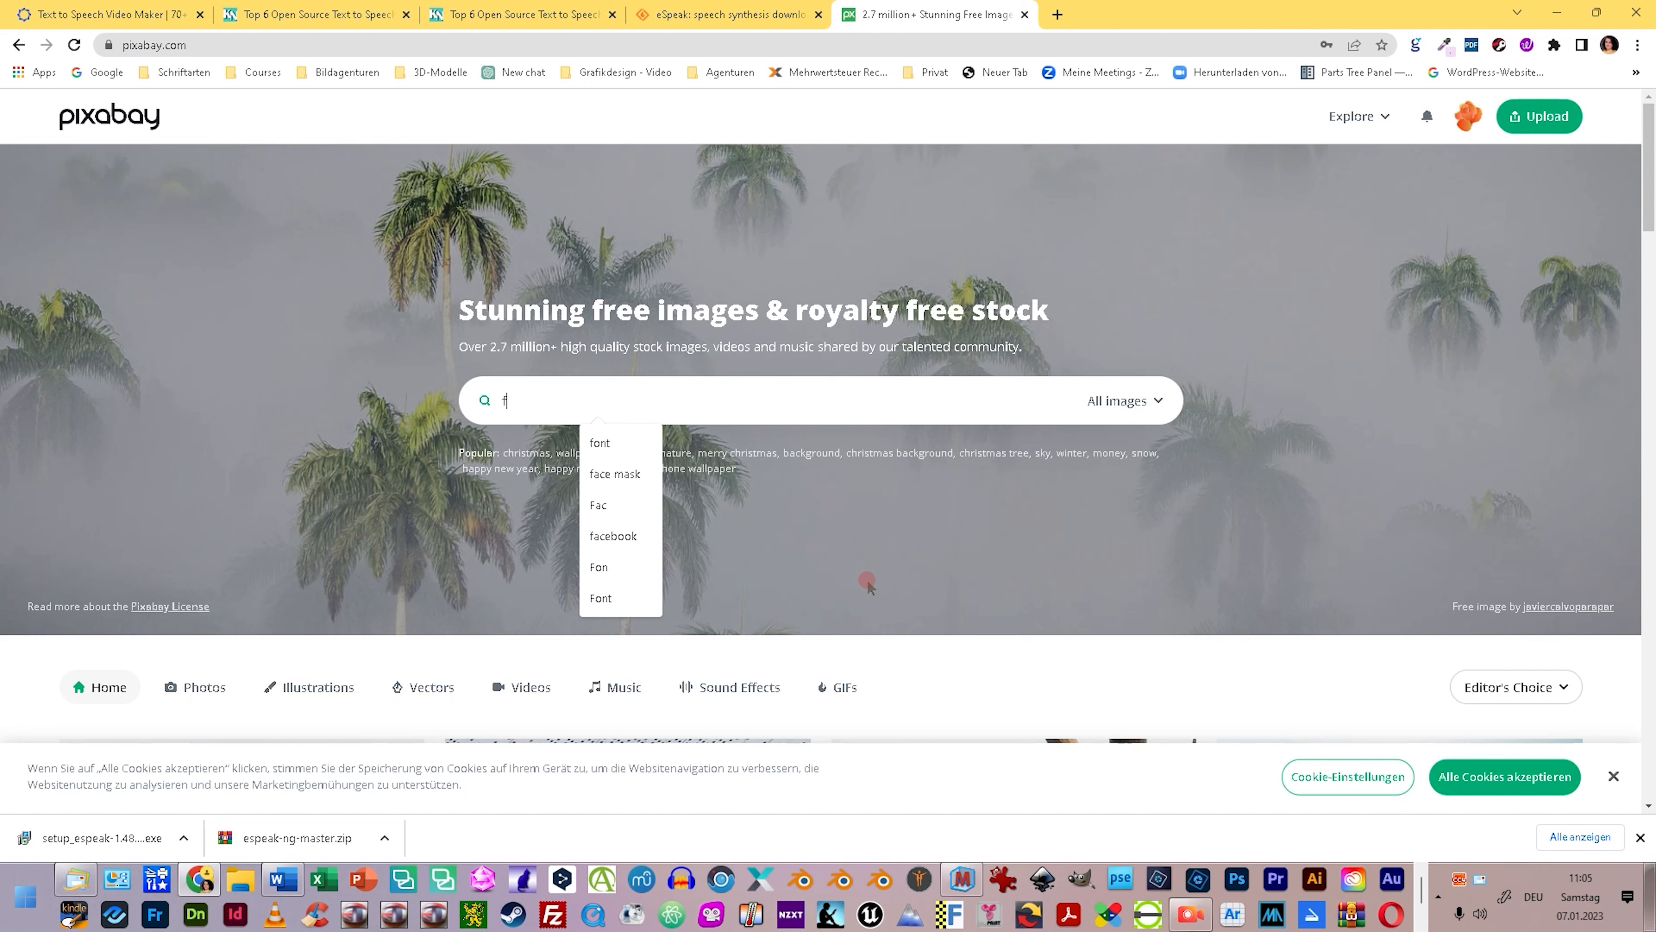
text(ur texture)
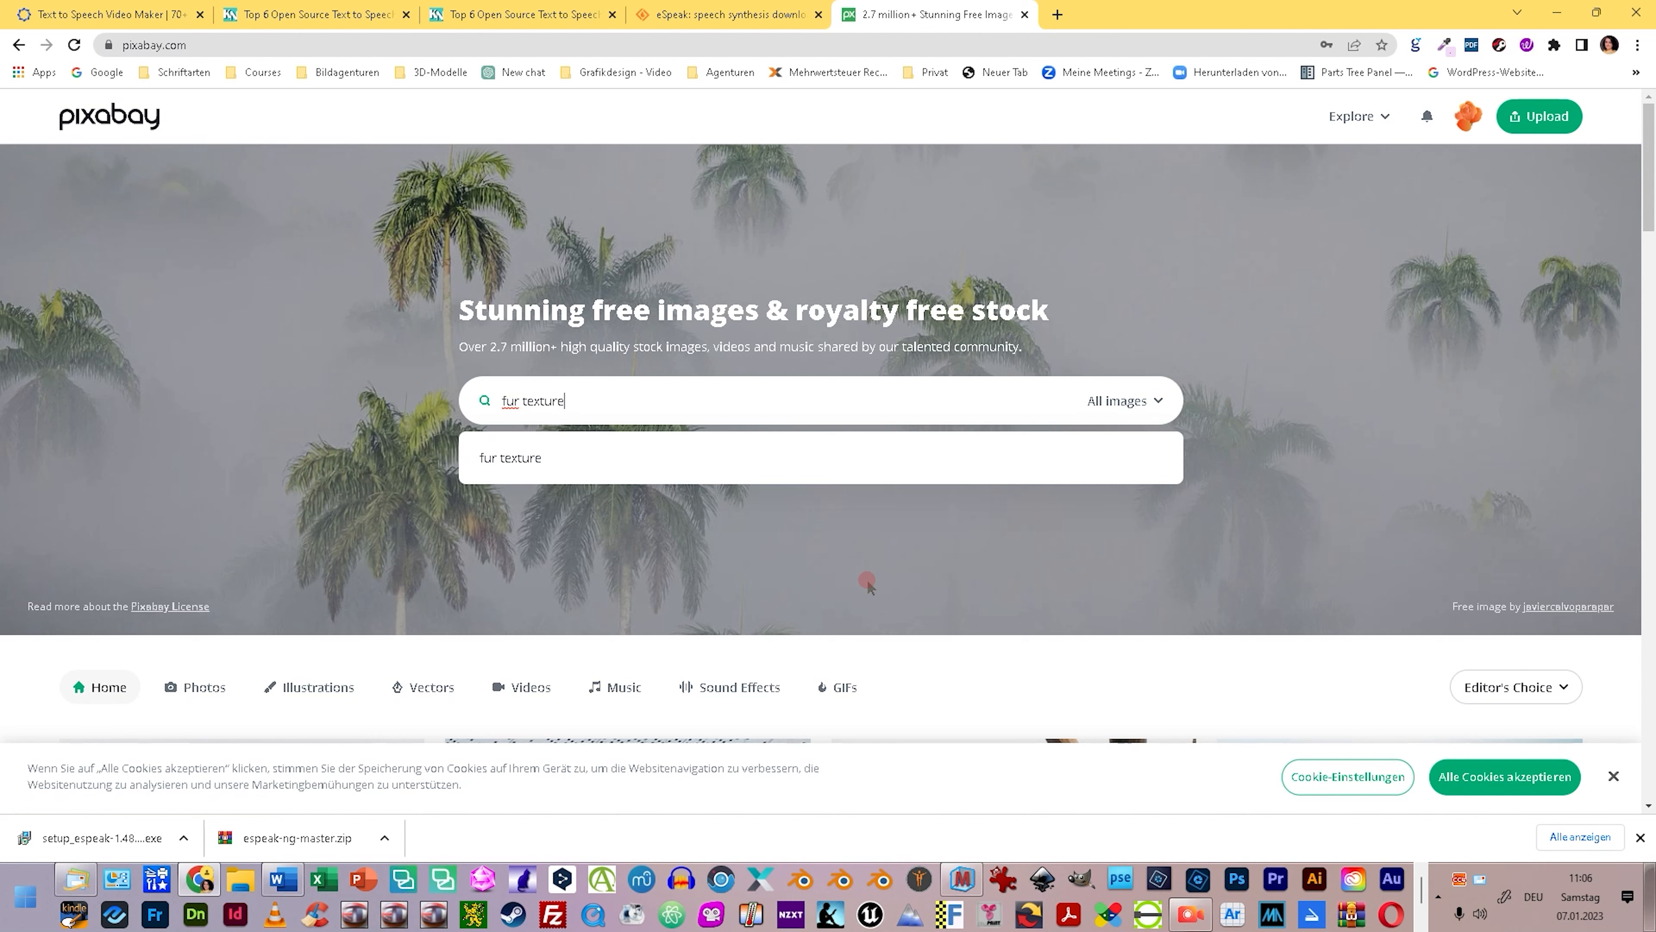
key(Return)
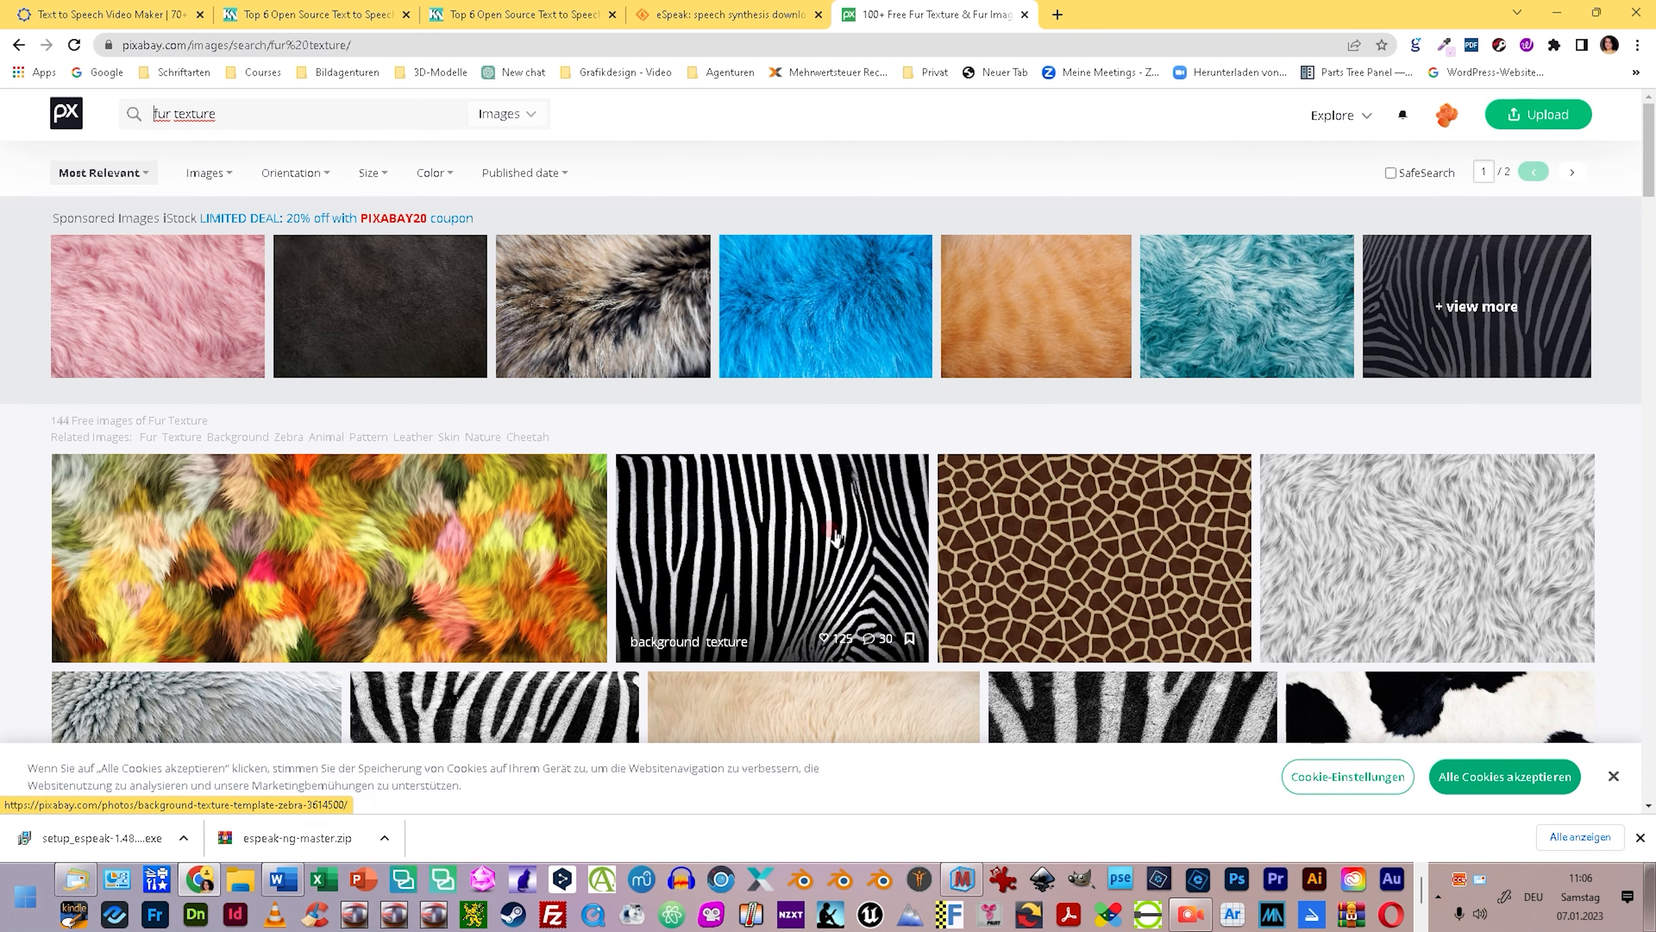
scroll(815, 561, down, 2)
scroll(815, 561, down, 1)
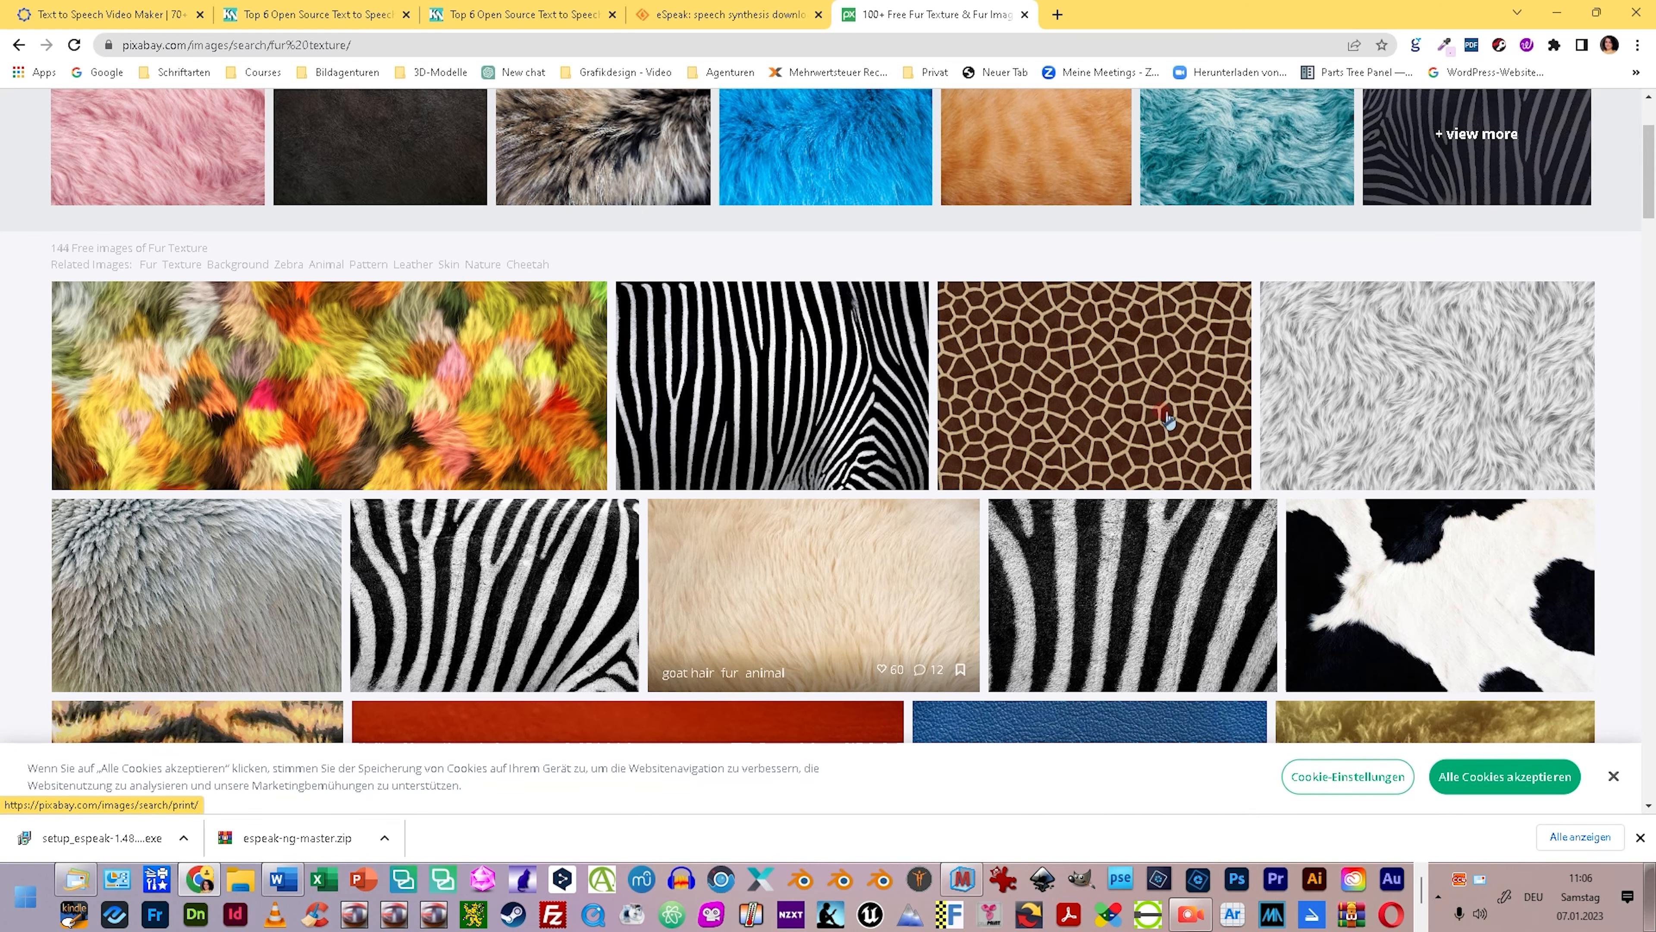
click(1118, 390)
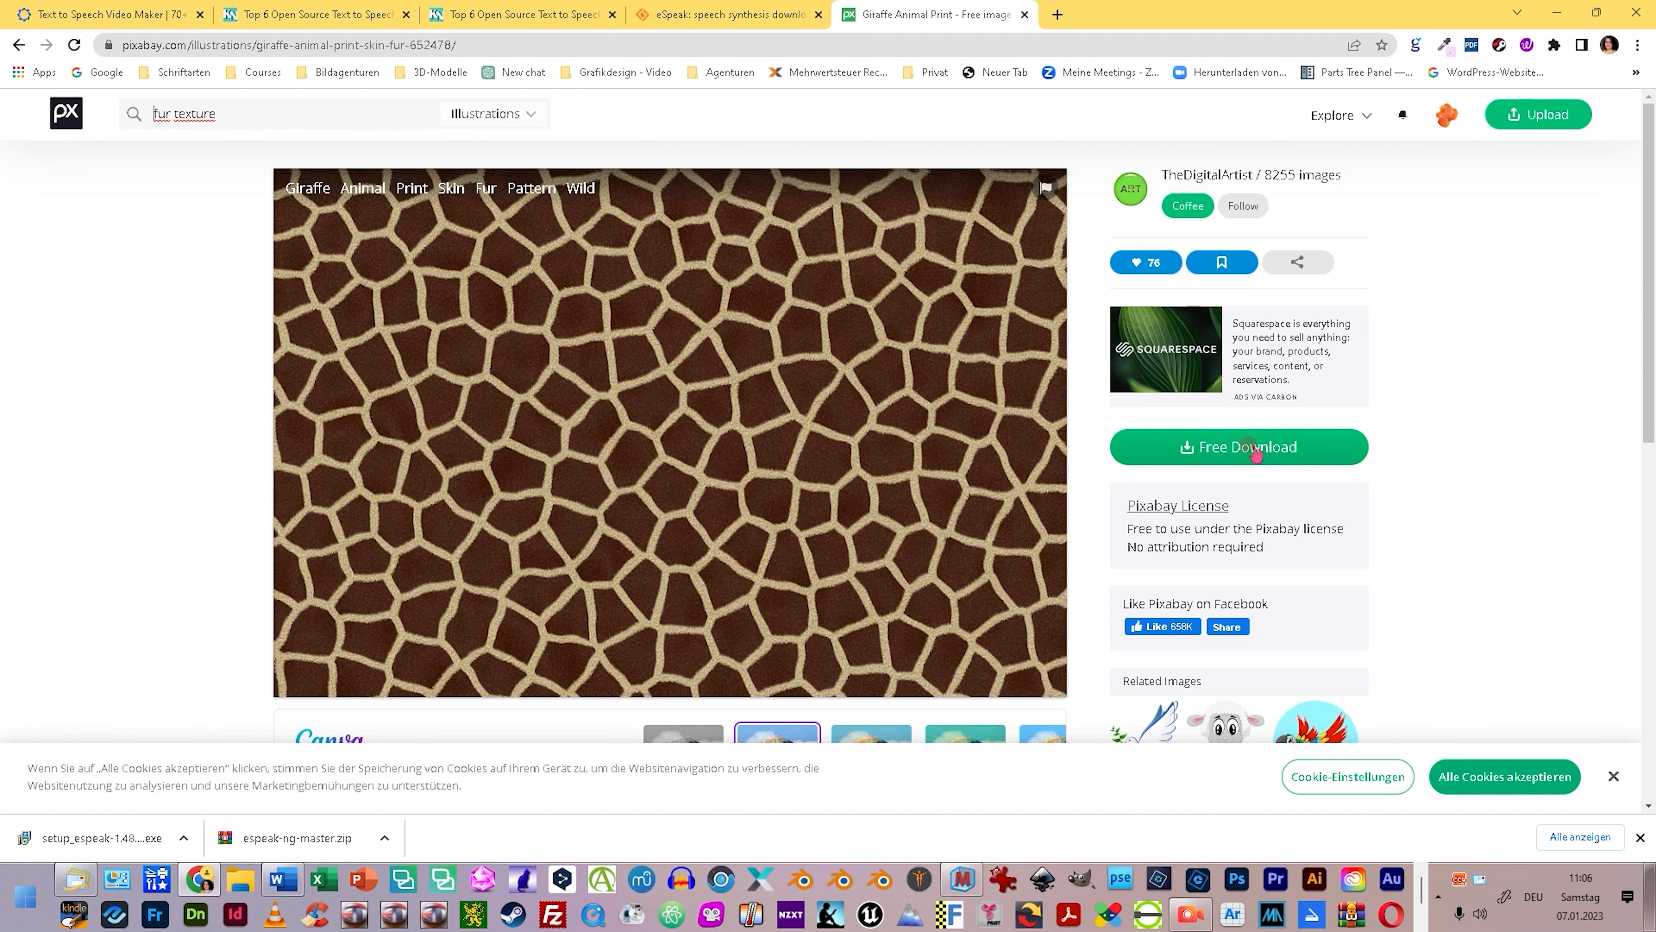
Download the giraffe print image as a 6000×4000 JPG
click(1251, 449)
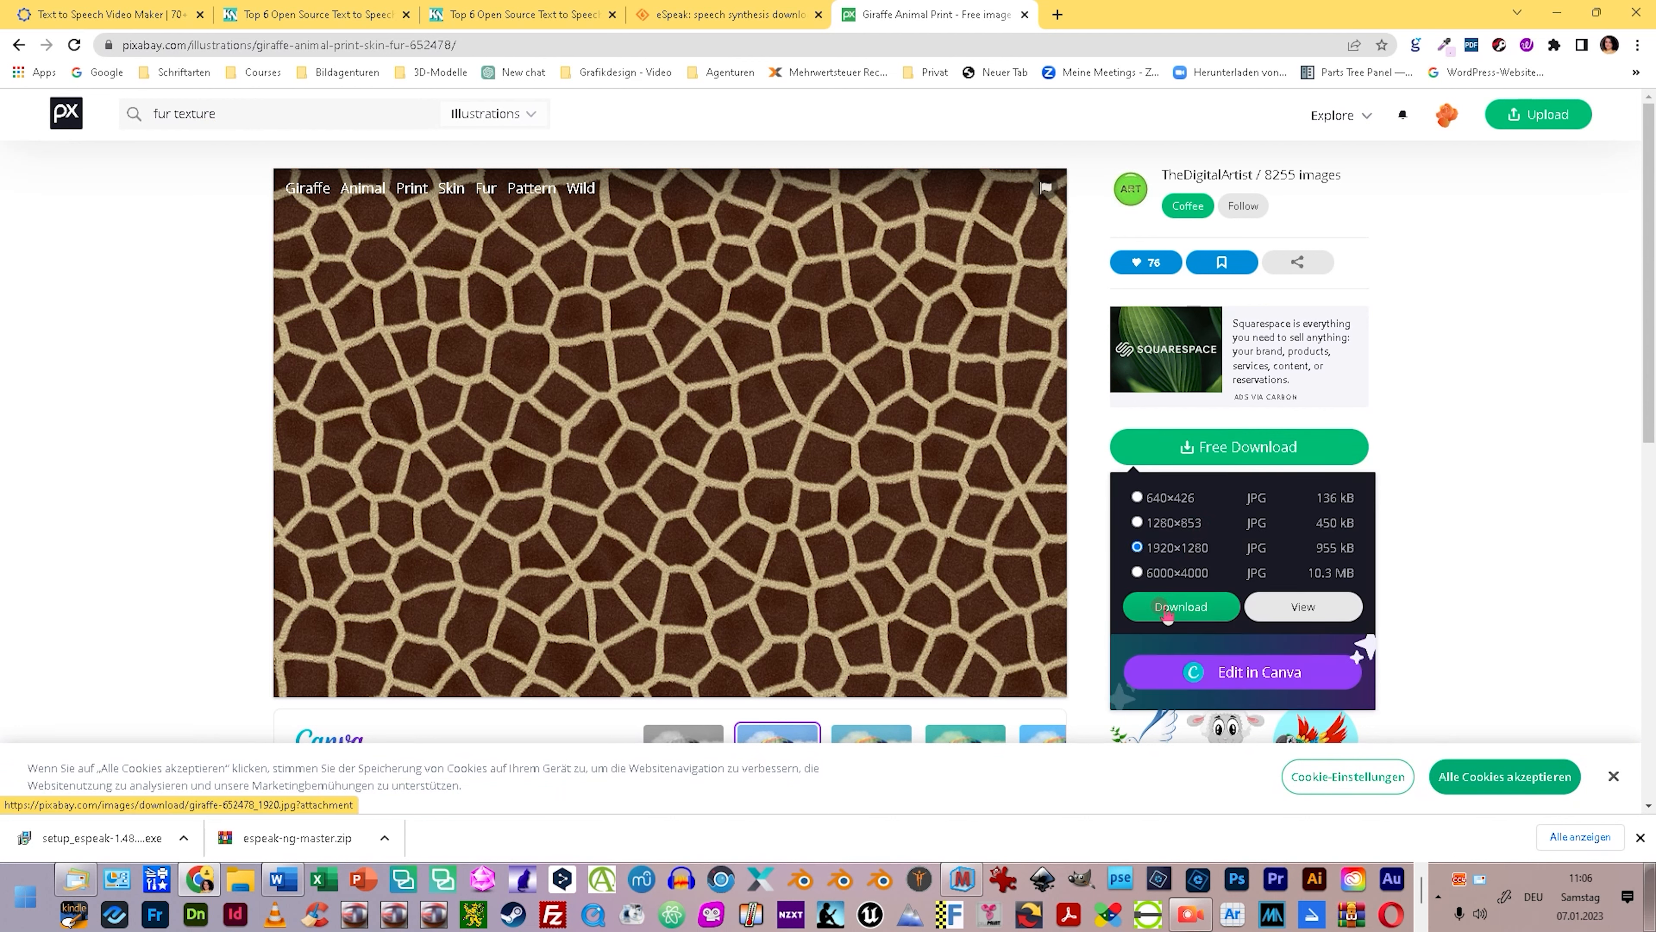
click(1137, 572)
click(1181, 607)
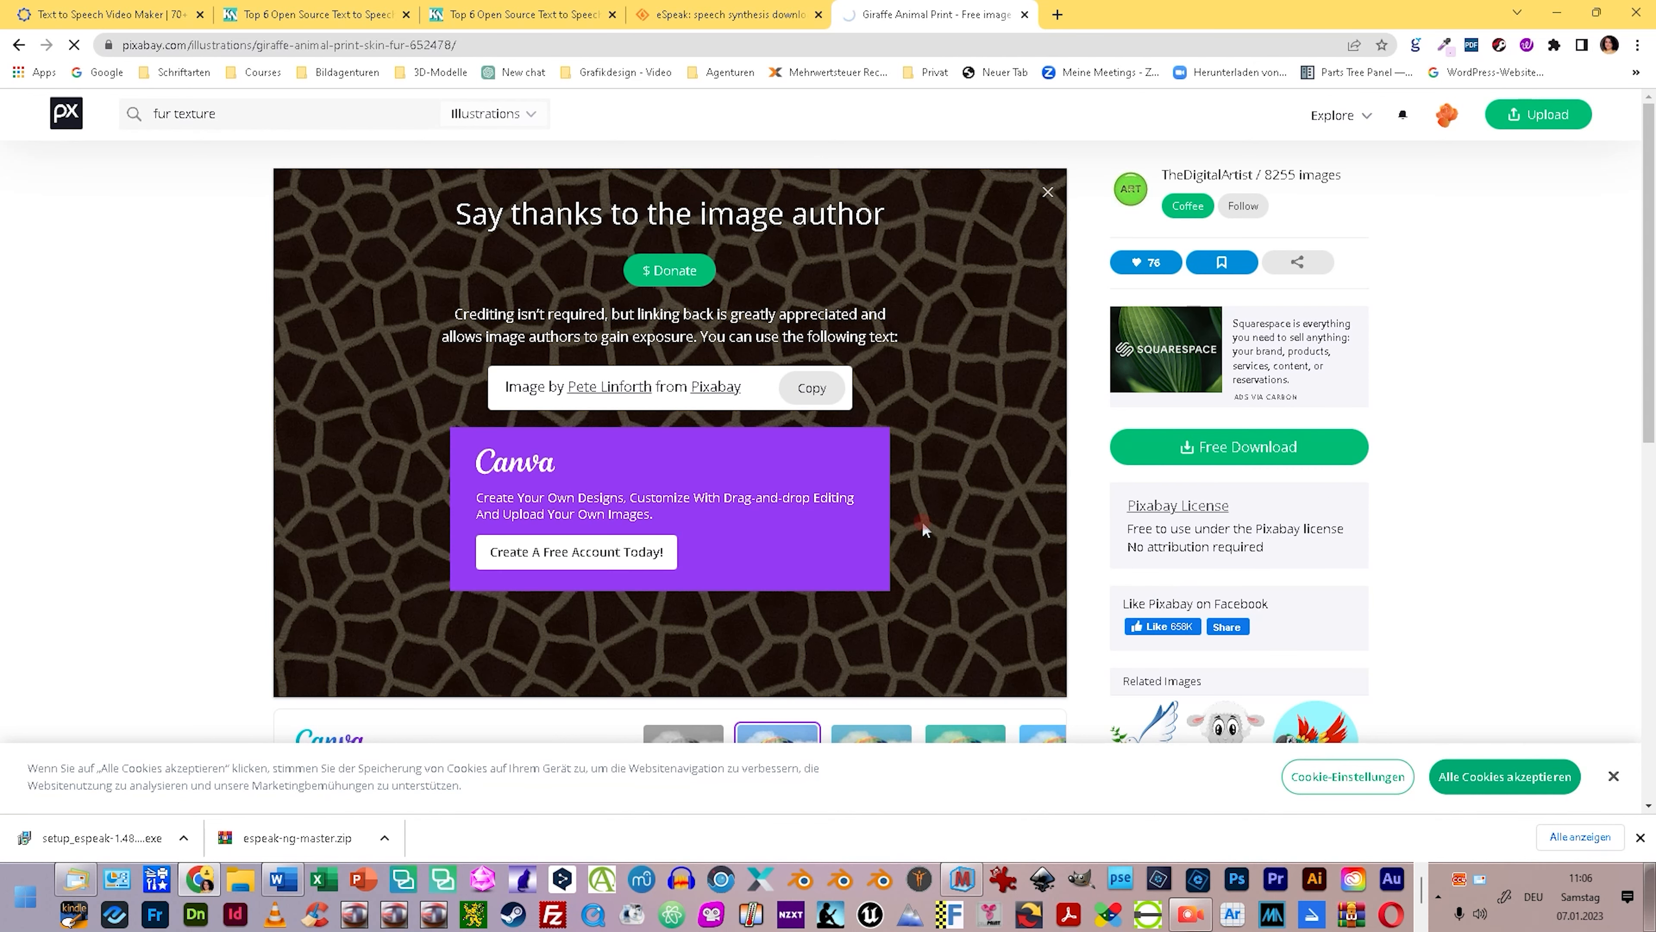
click(684, 436)
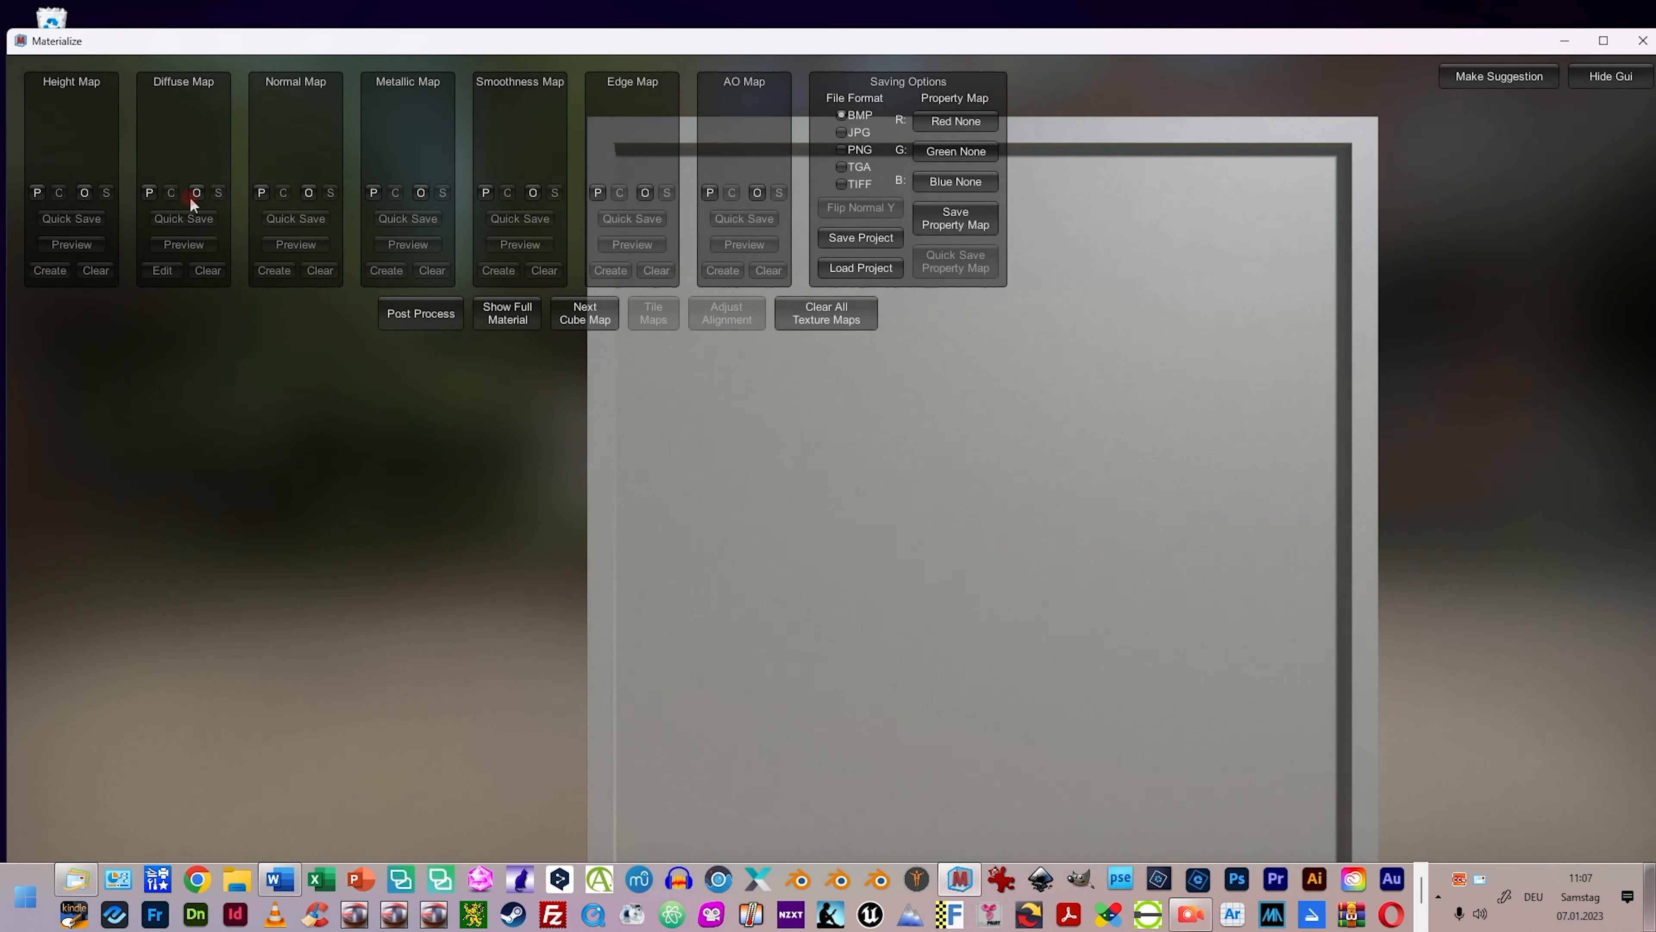
In Materialize, load giraffe-652478.jpg from the Desktop as the diffuse map
click(196, 193)
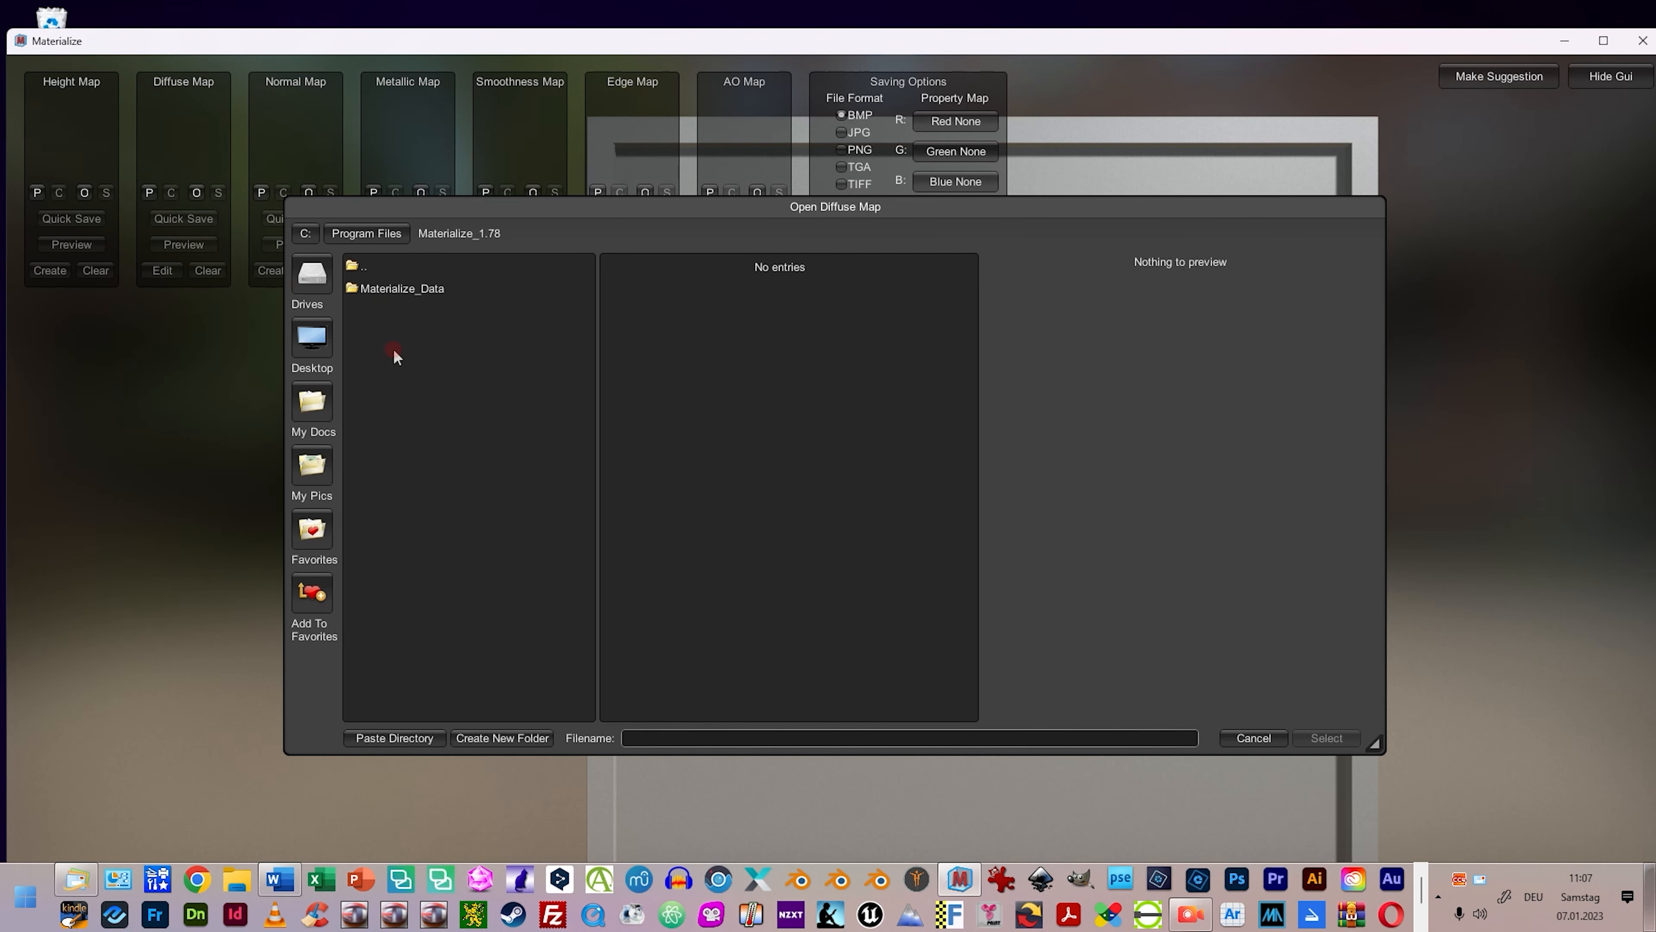
click(315, 366)
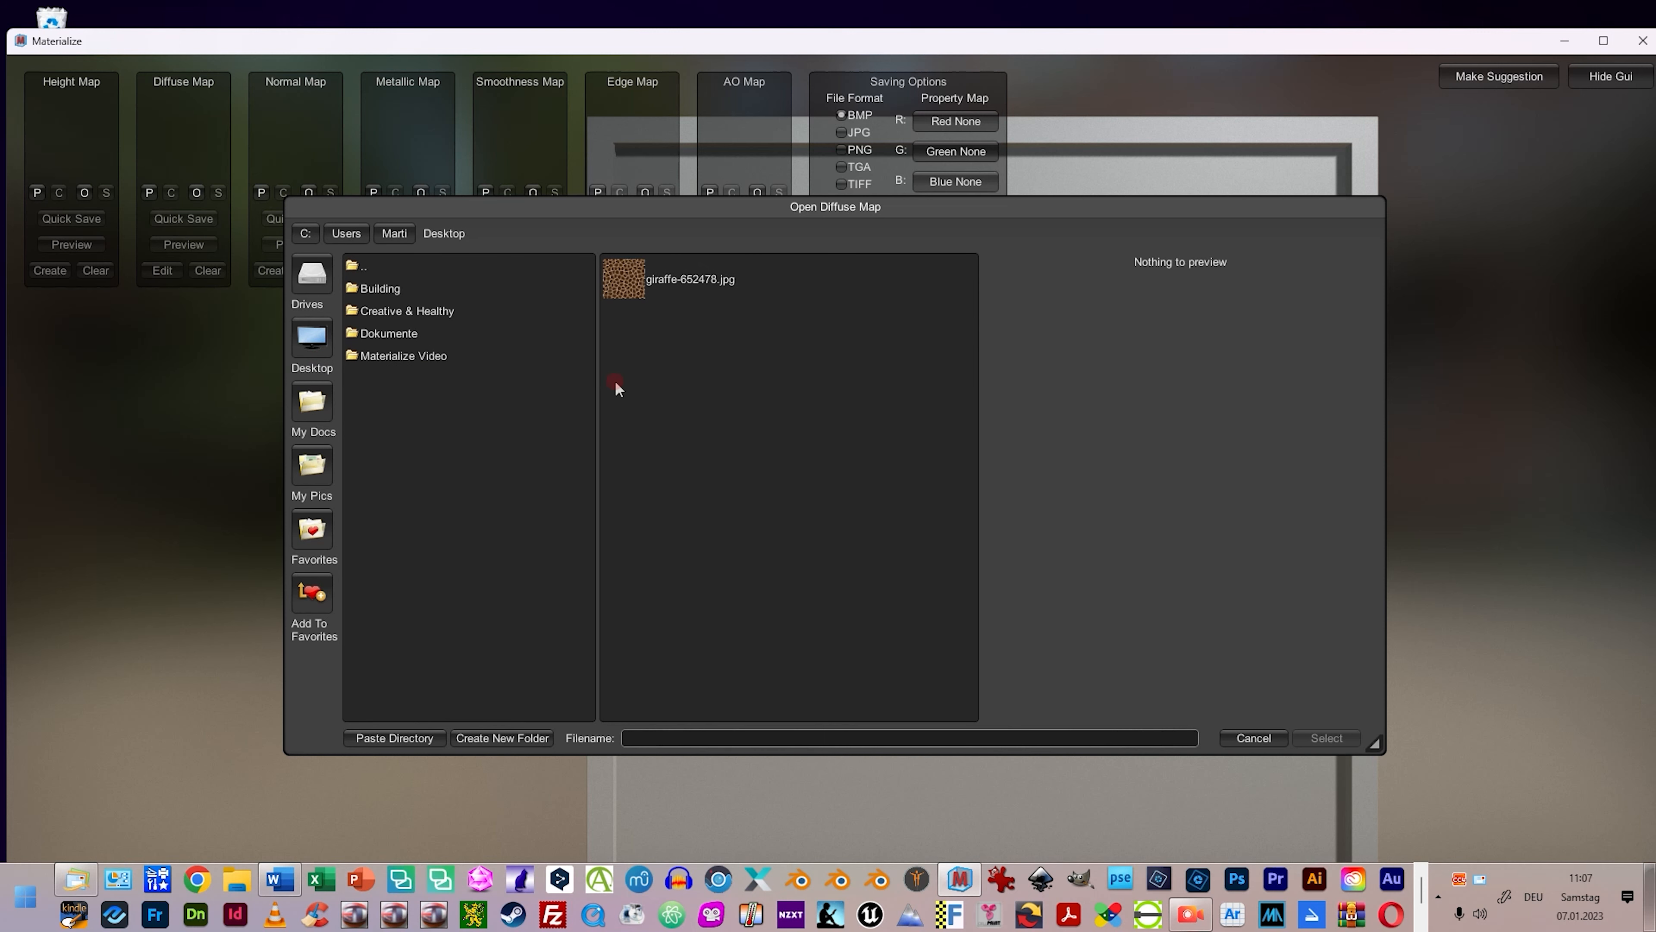
click(776, 385)
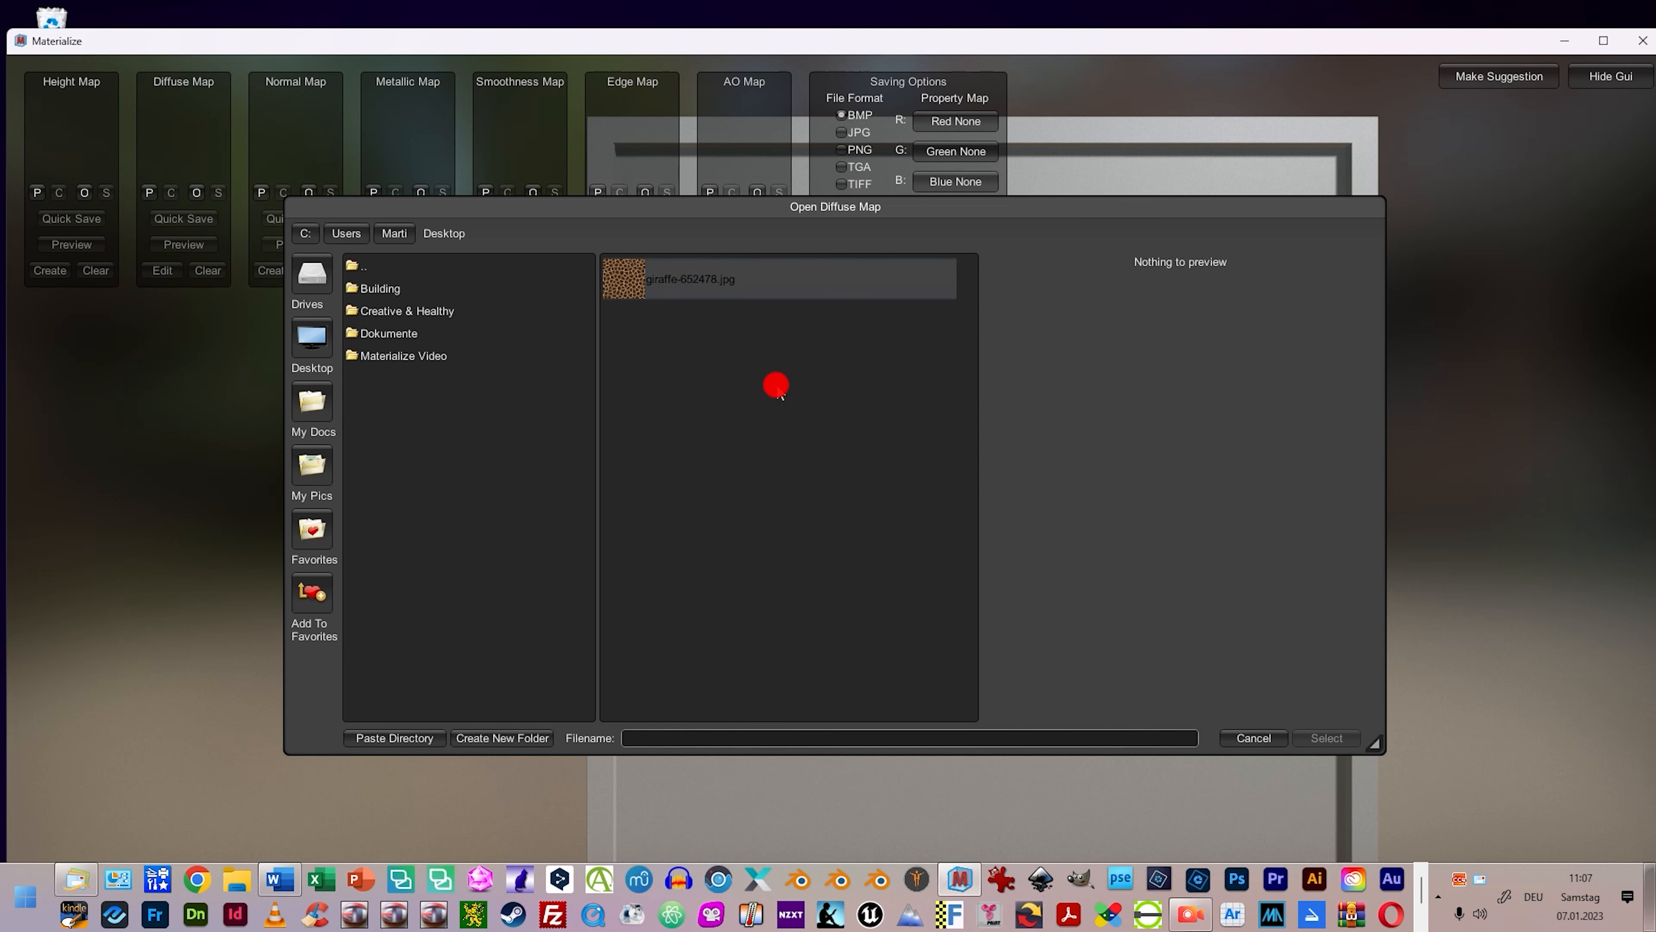
click(1326, 737)
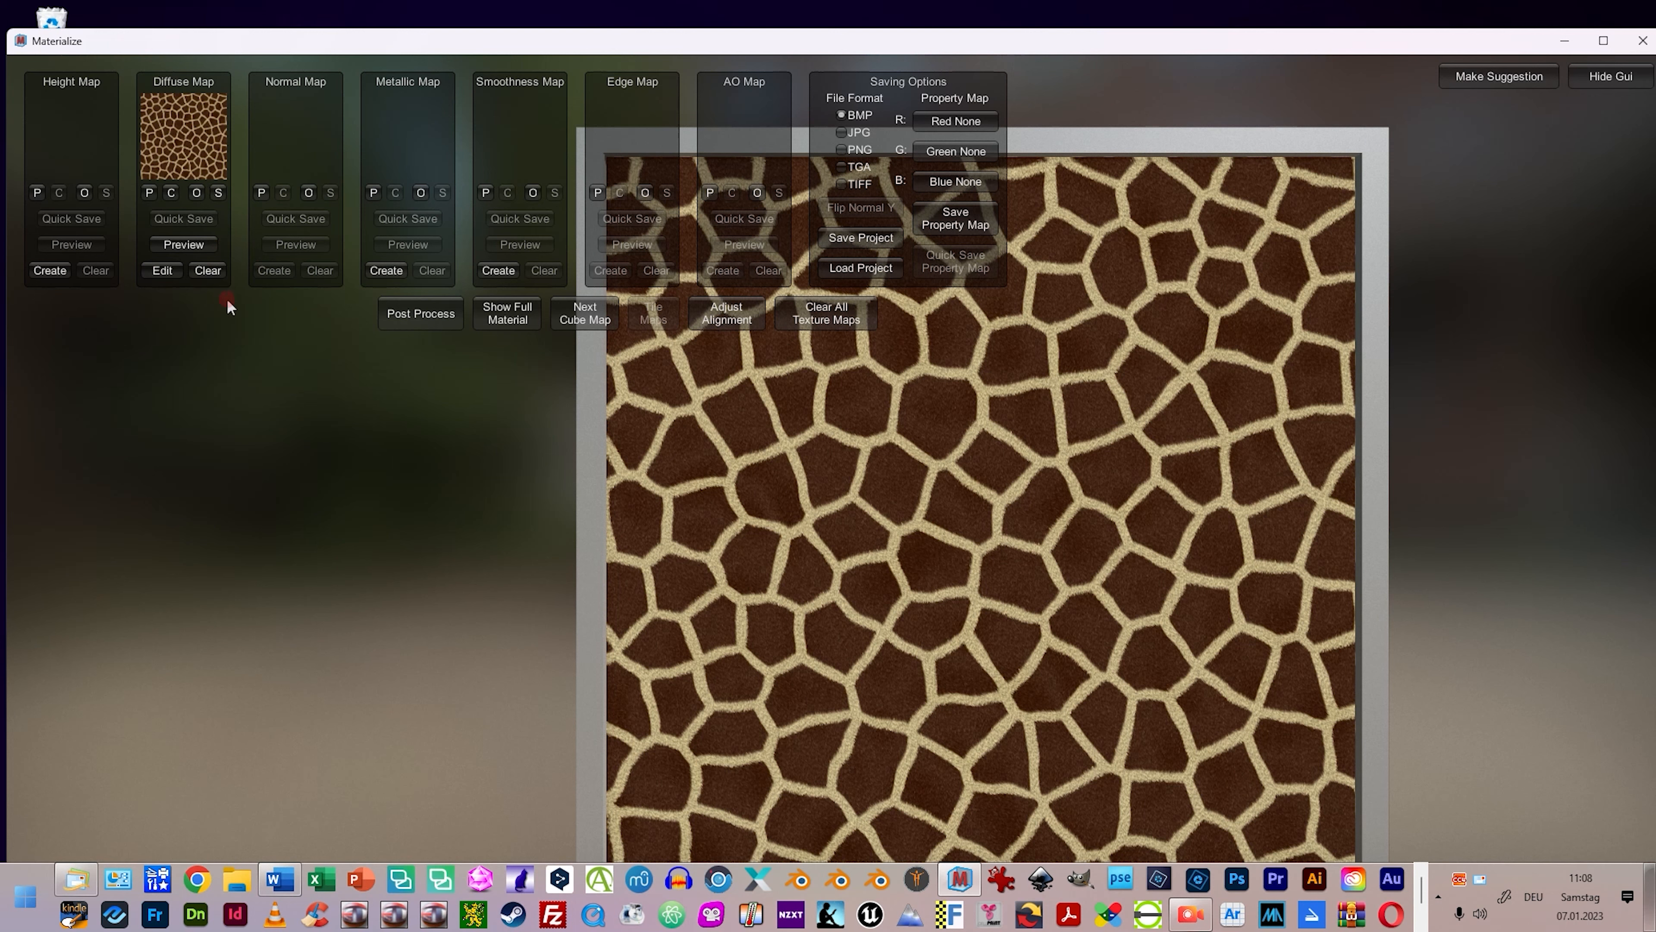
Open the diffuse map's edit settings and try to start tiling the texture maps
click(650, 312)
click(157, 268)
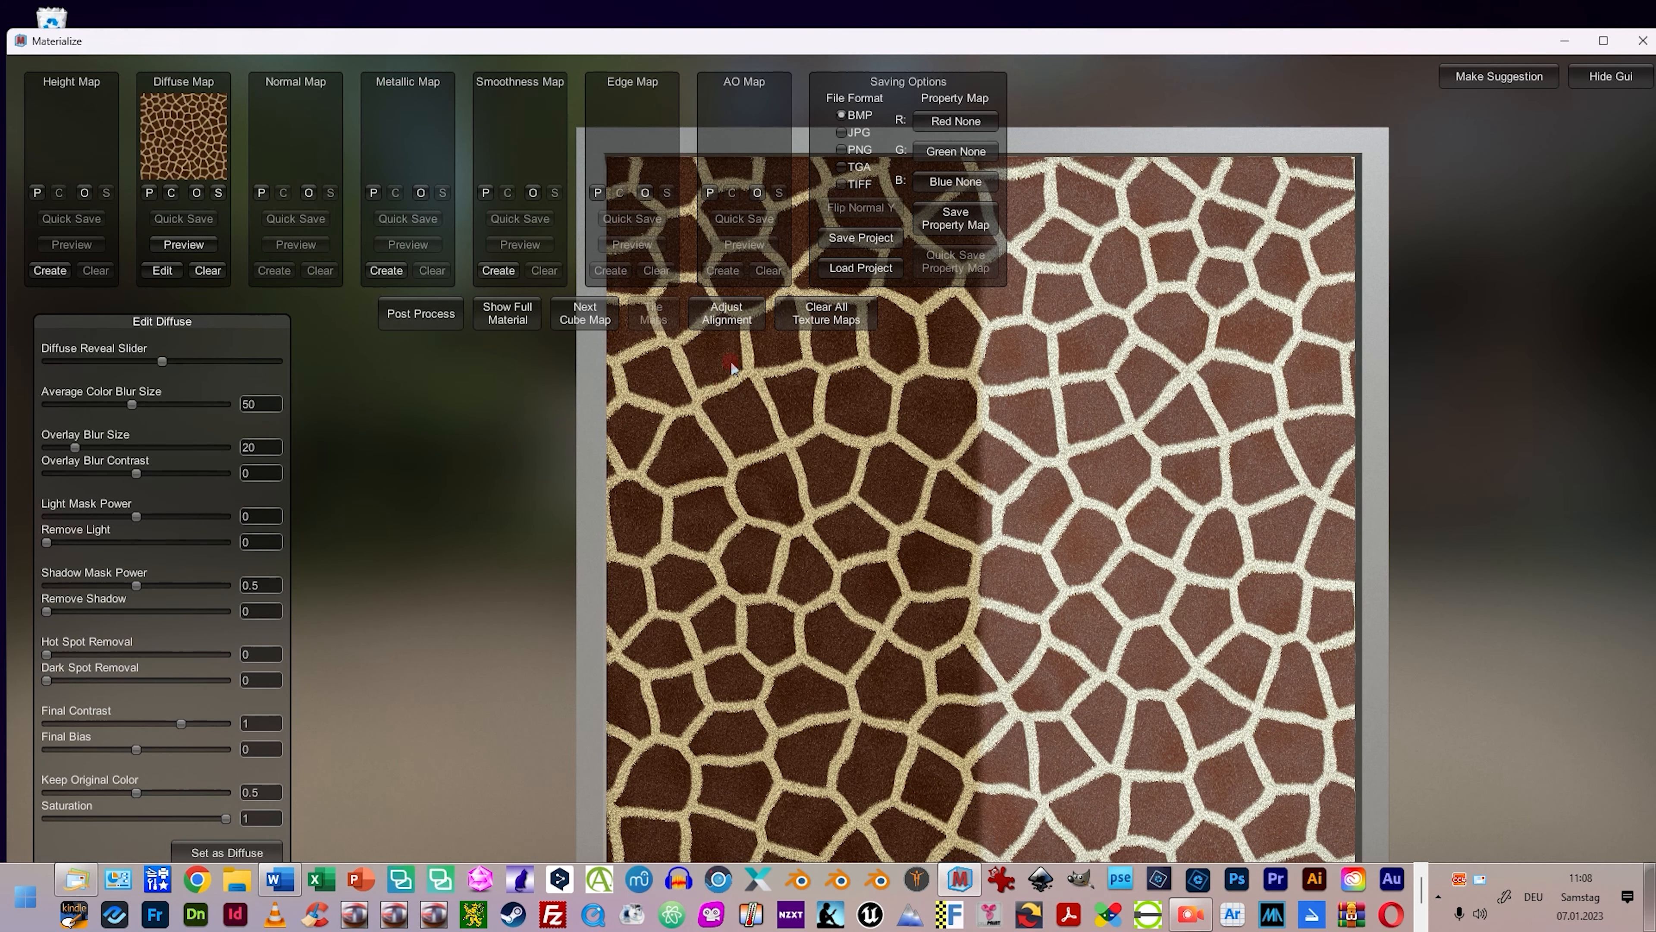
click(656, 316)
click(658, 316)
click(587, 358)
click(628, 332)
Load giraffe-652478.jpg into the height map slot, generate a height map from the original diffuse, and set it as the height map
click(83, 194)
click(719, 299)
click(49, 270)
click(247, 798)
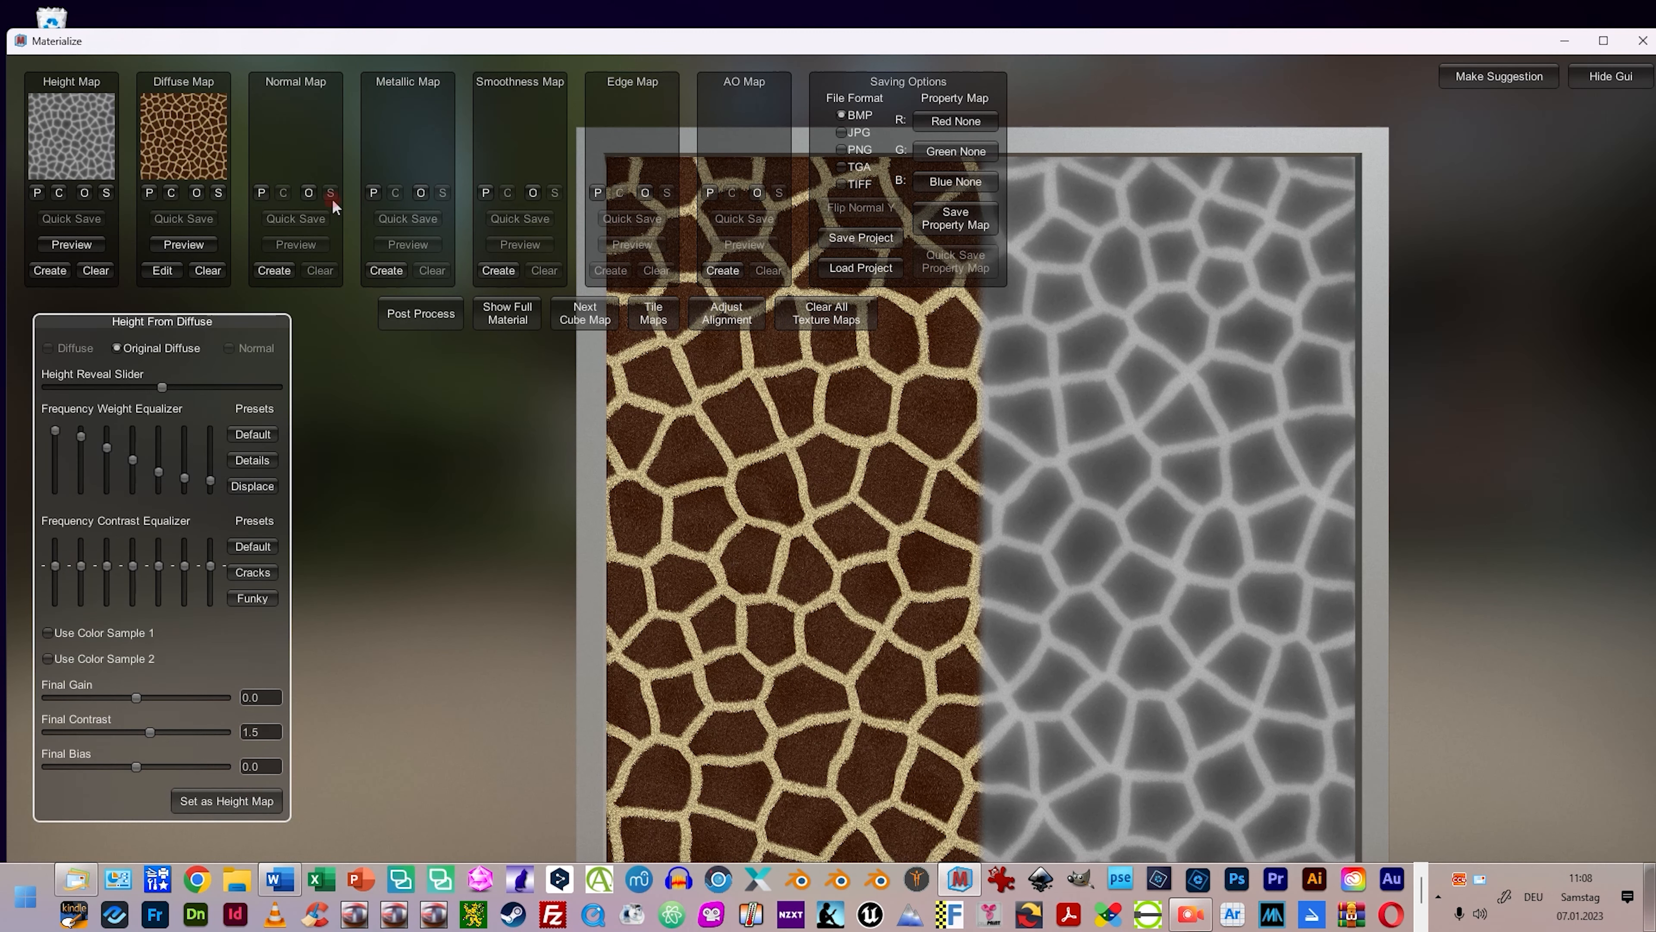
Load giraffe-652478.jpg into the normal map slot, generate a normal map from height, and set it as the normal map
click(309, 192)
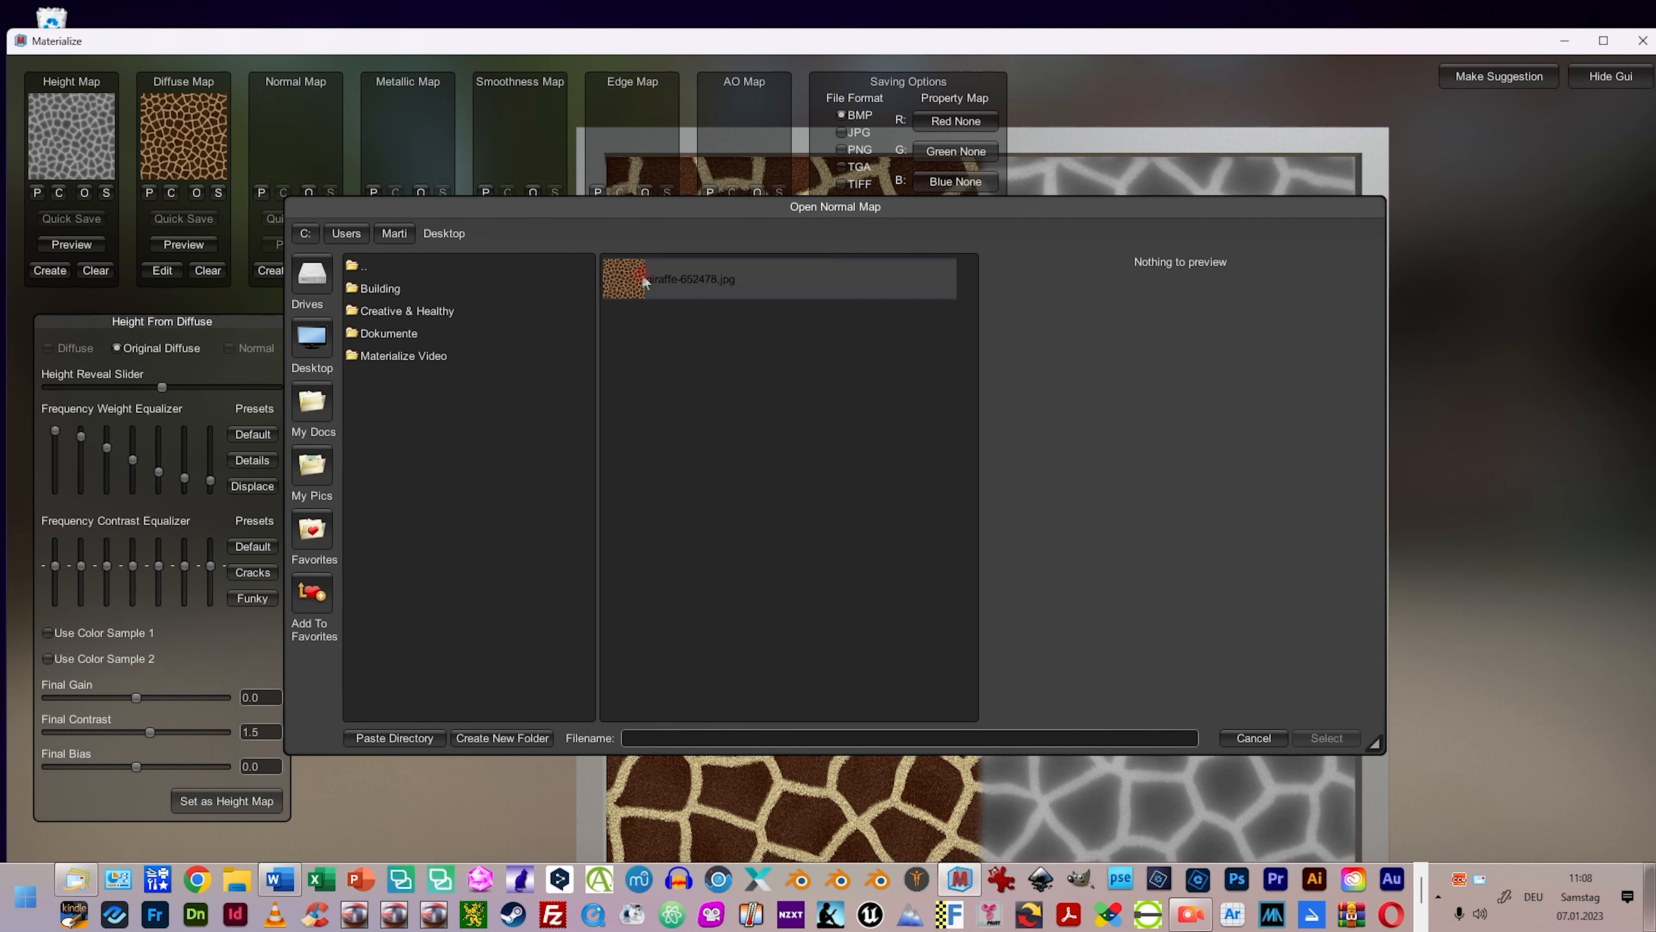
click(1326, 737)
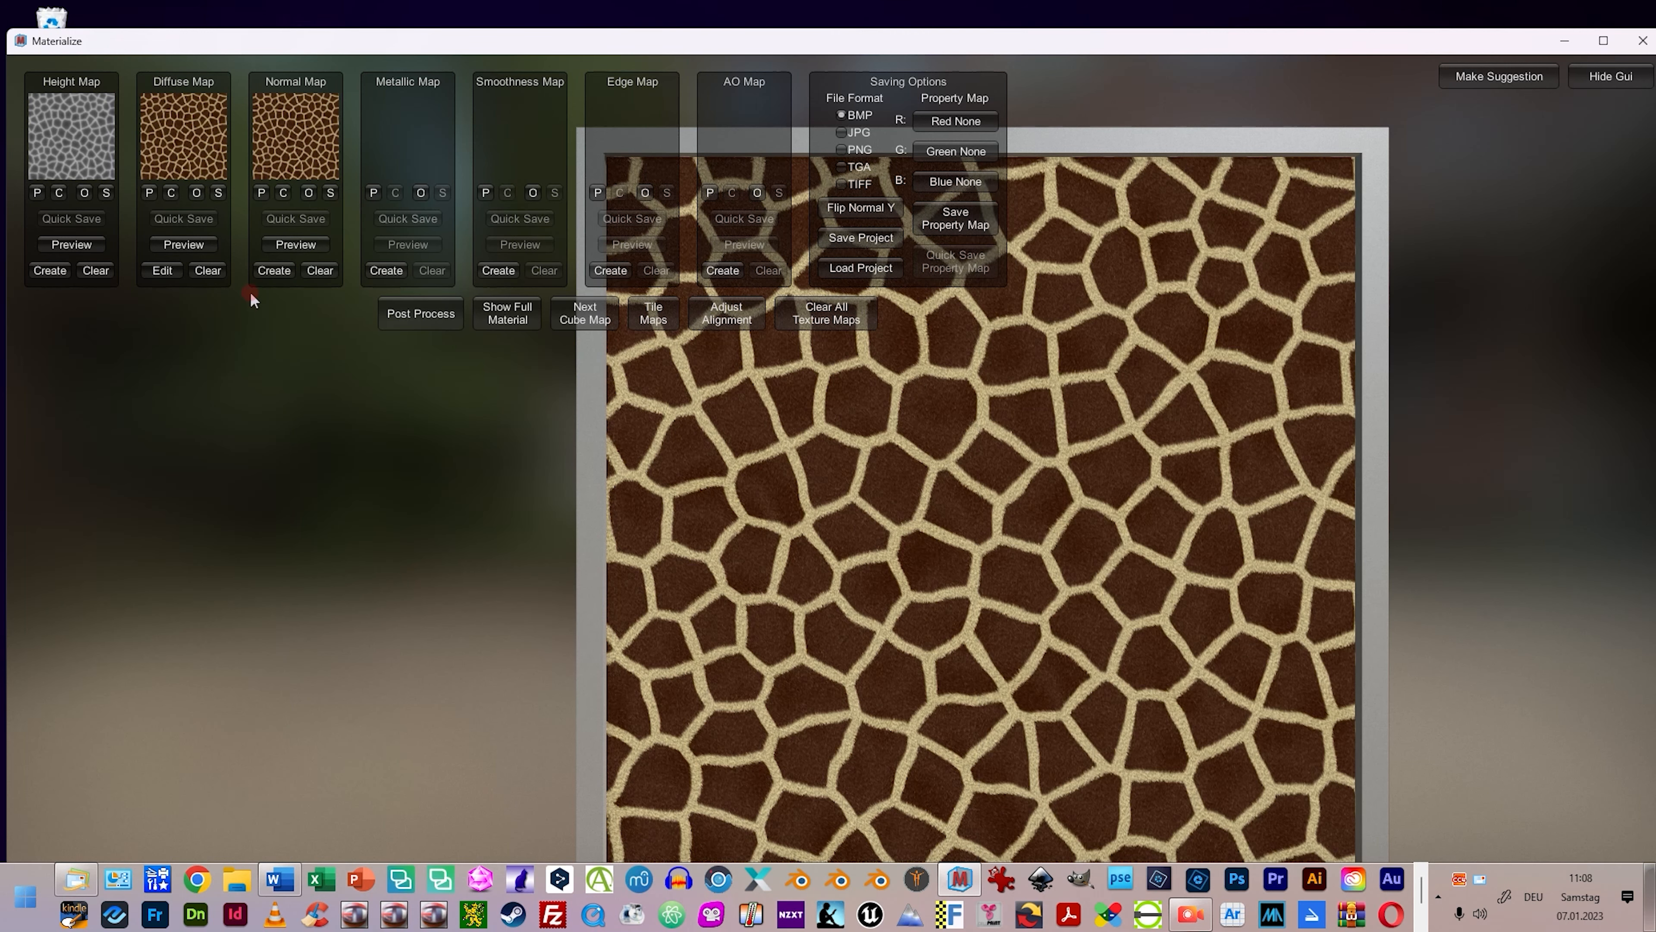
click(268, 270)
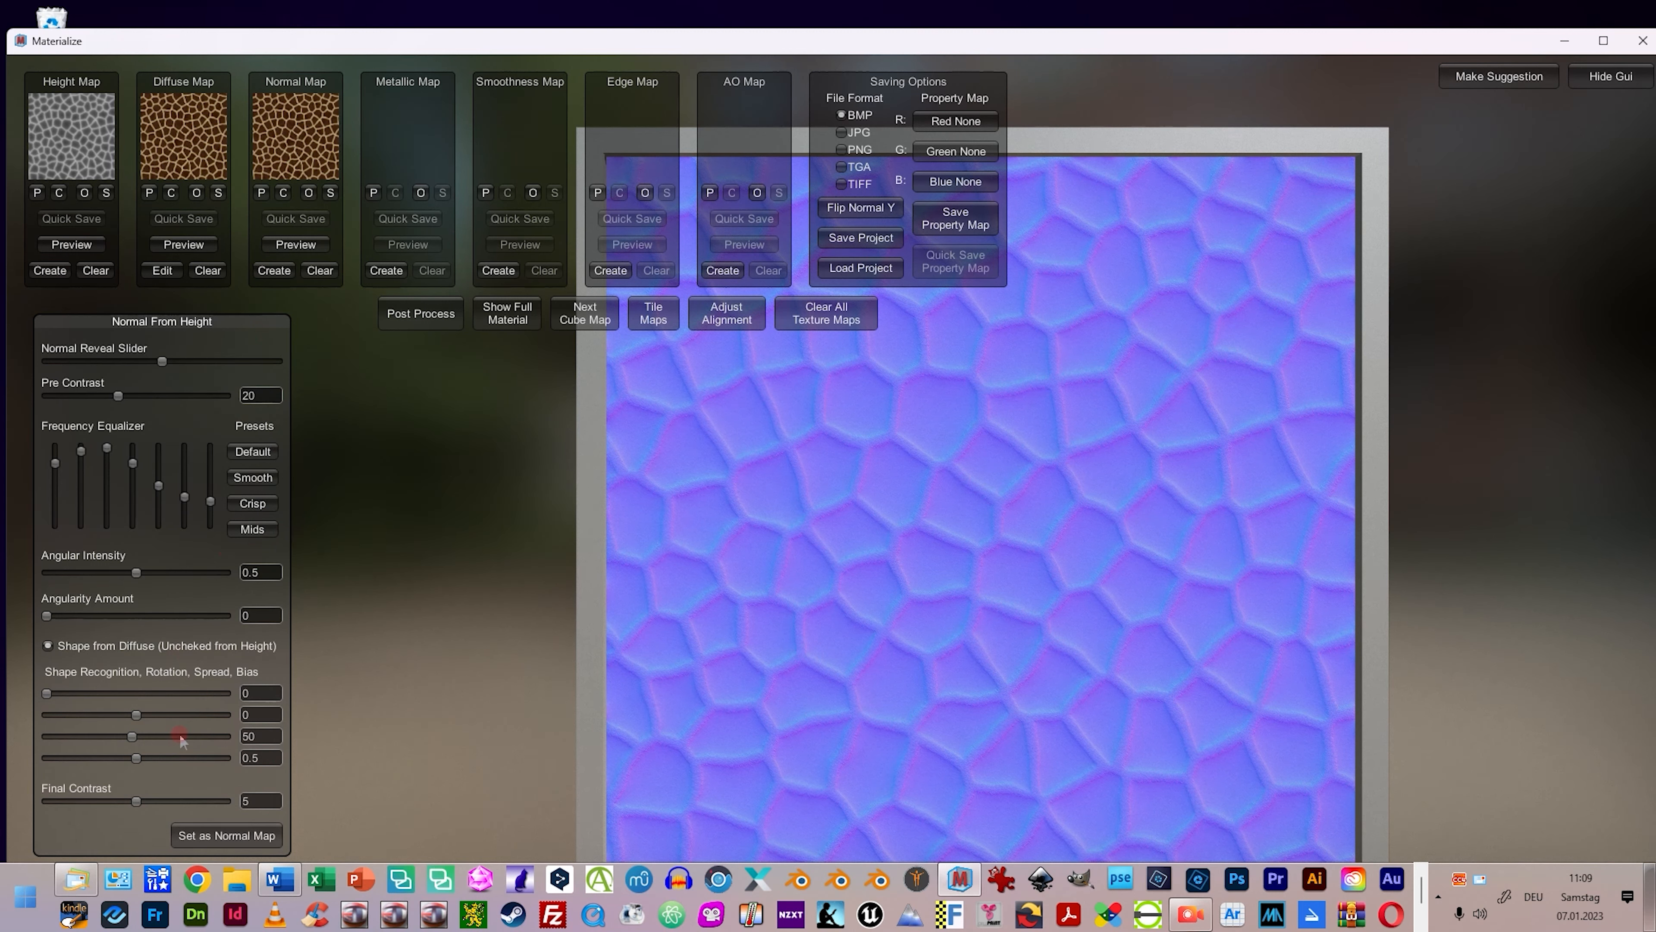
click(238, 839)
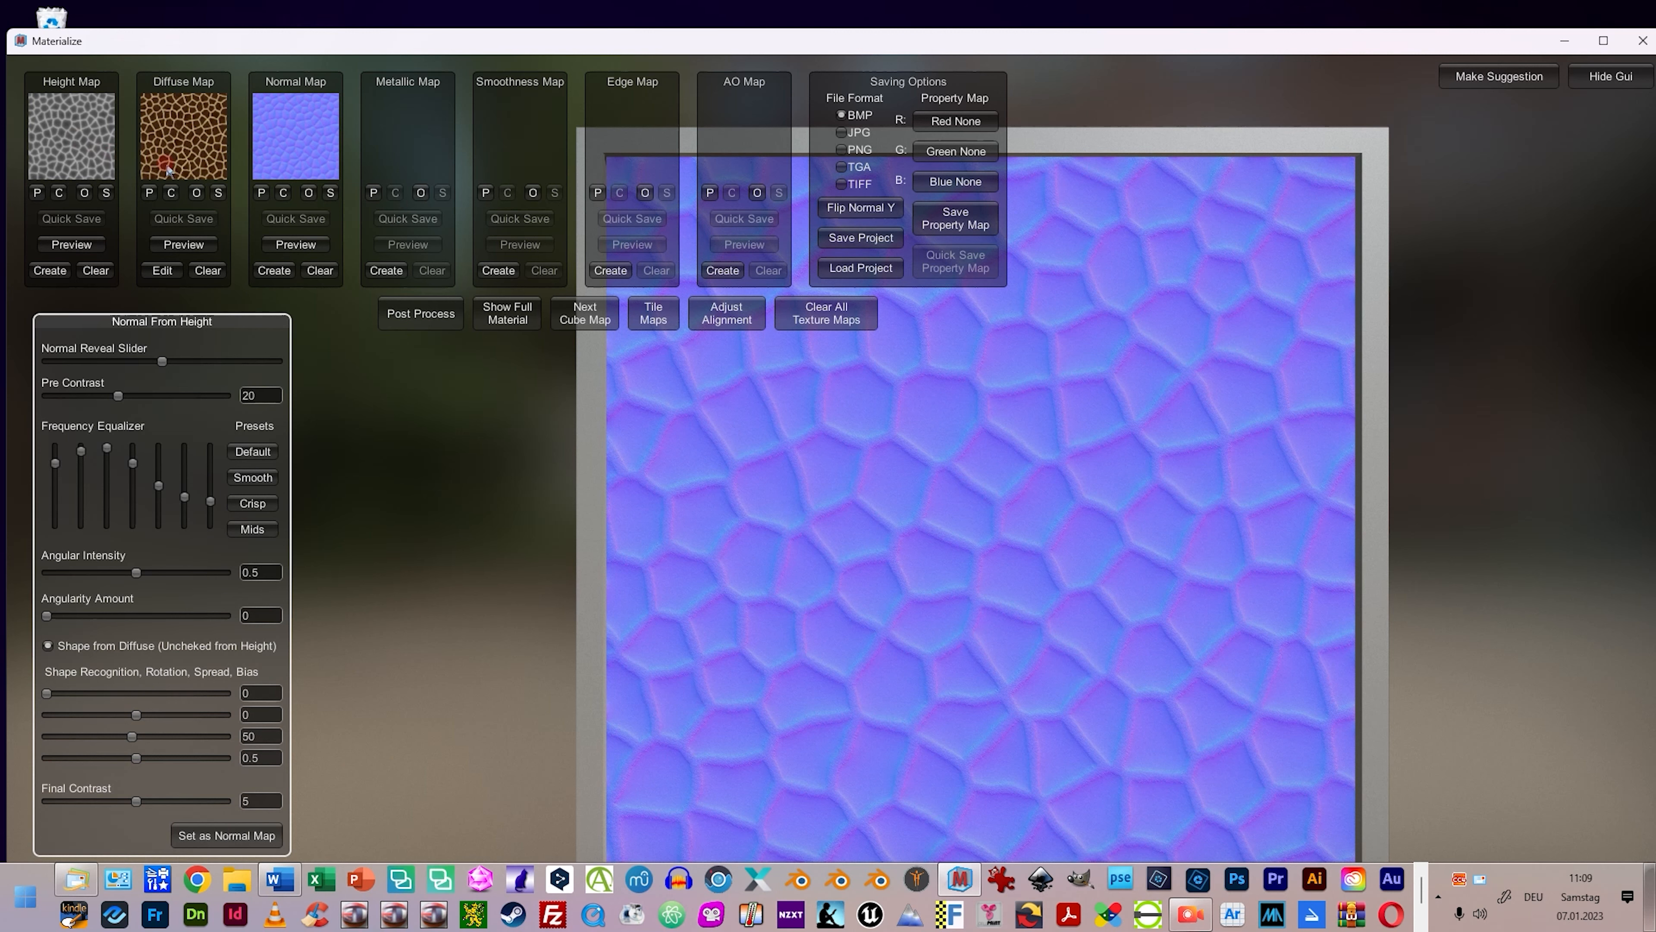
Review the diffuse edit settings and preview the tiled texture in the Tiling Texture Maker
click(162, 271)
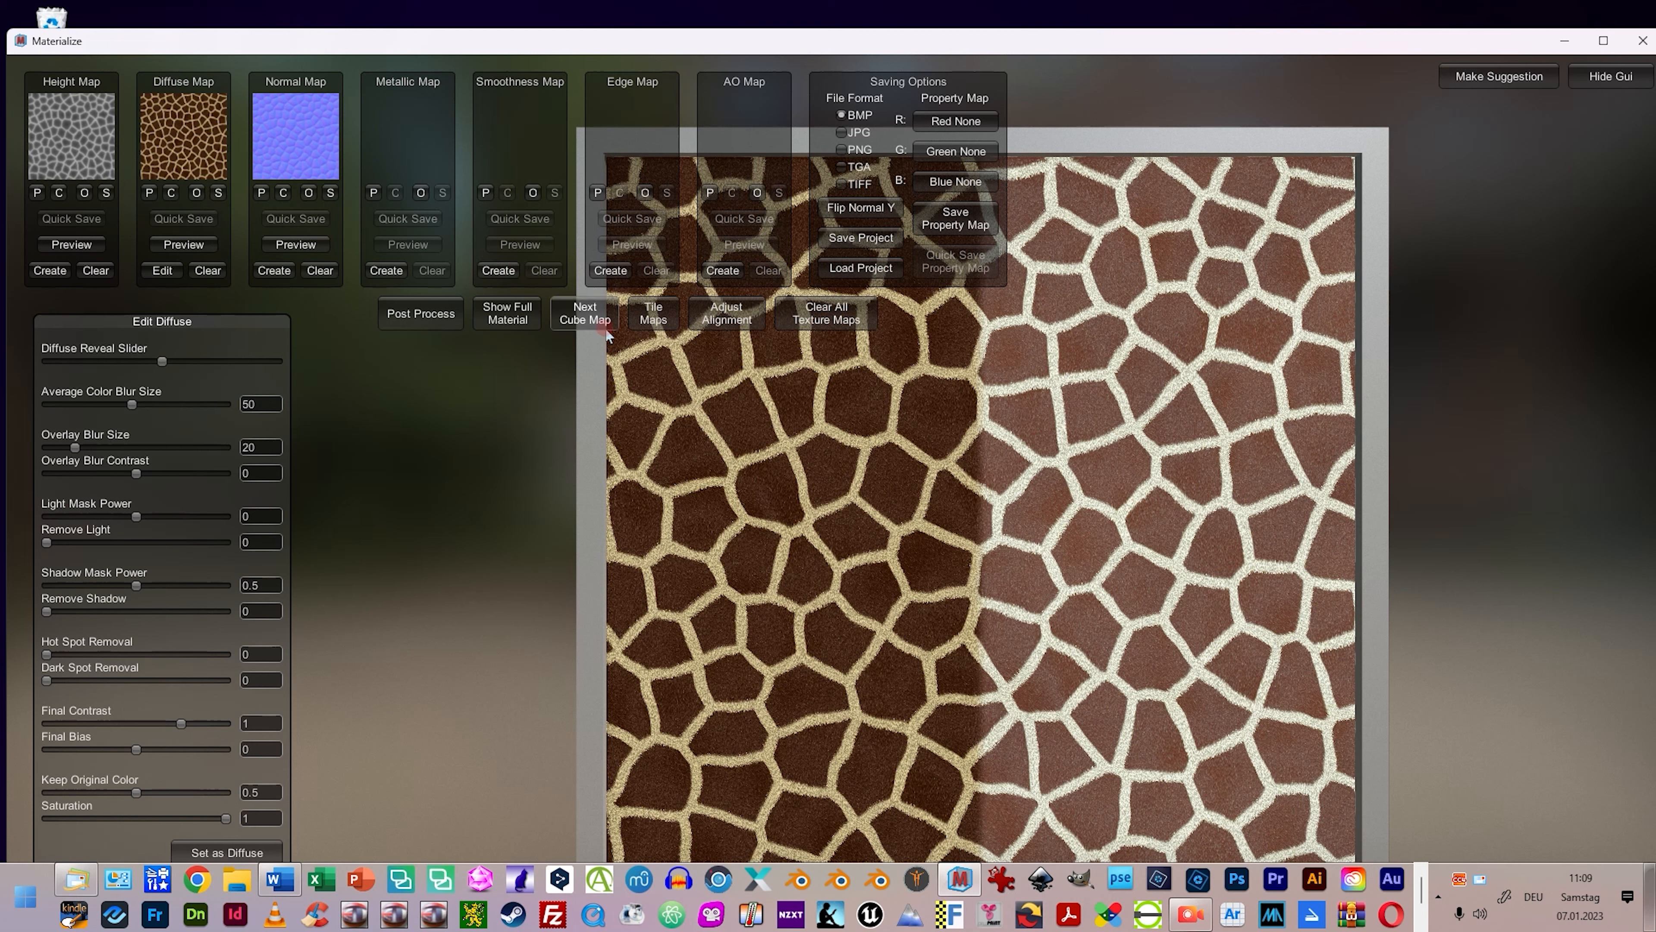
click(653, 315)
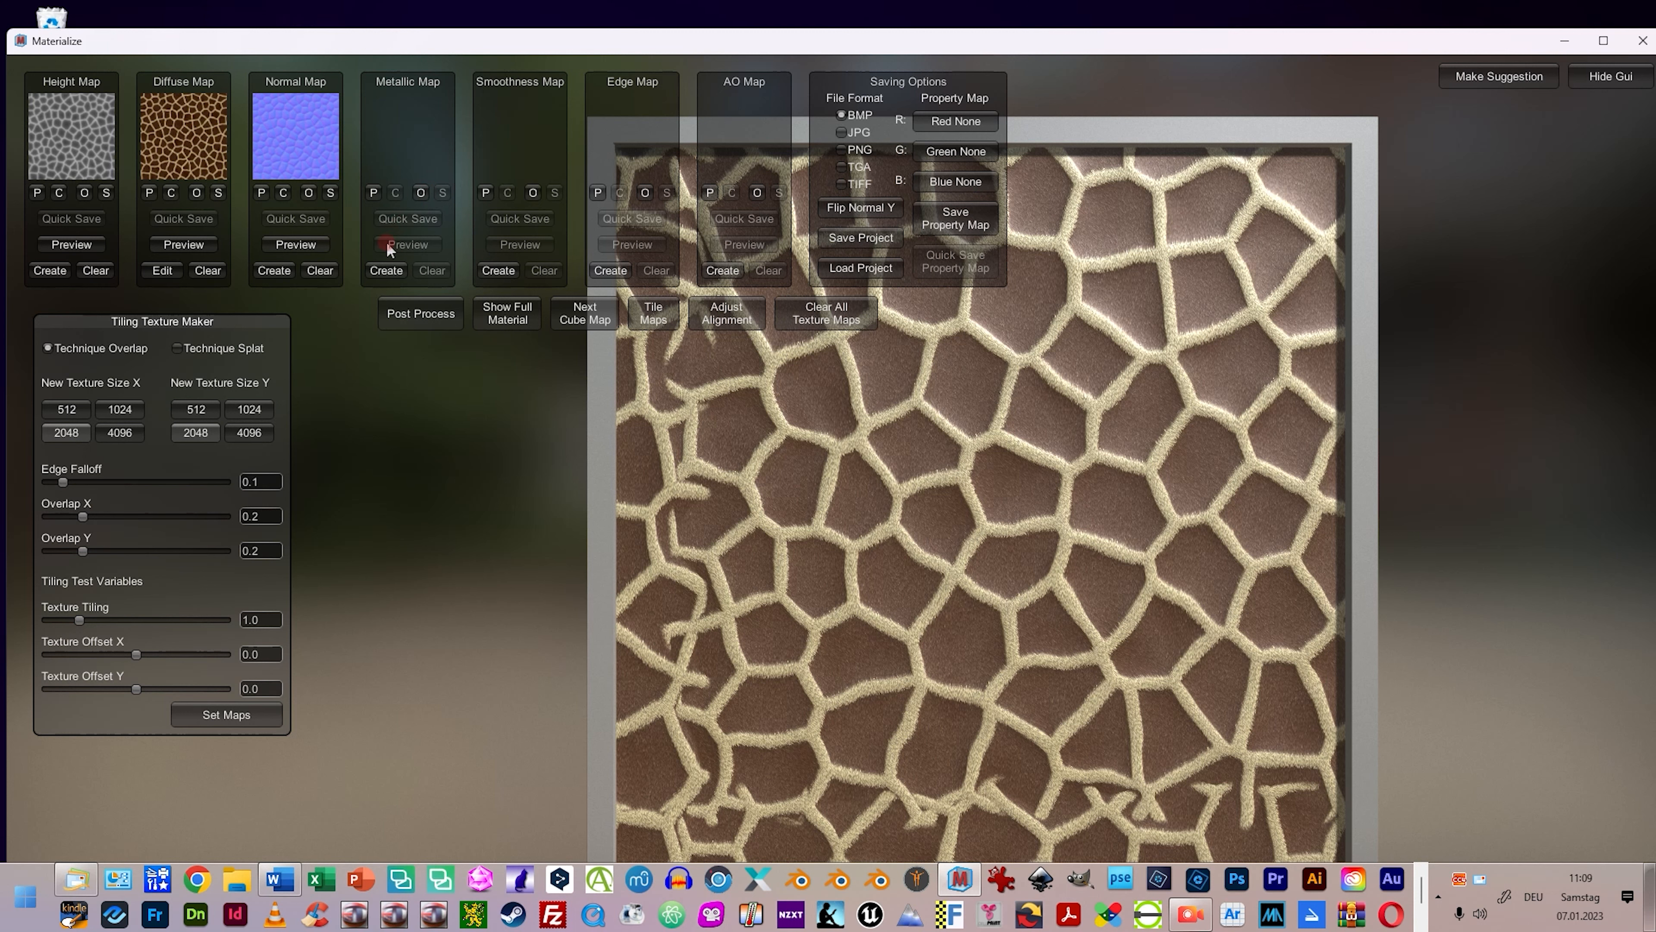
Load giraffe-652478.jpg into the metallic map slot, generate a metallic map from the original diffuse, and set it as metallic
click(422, 193)
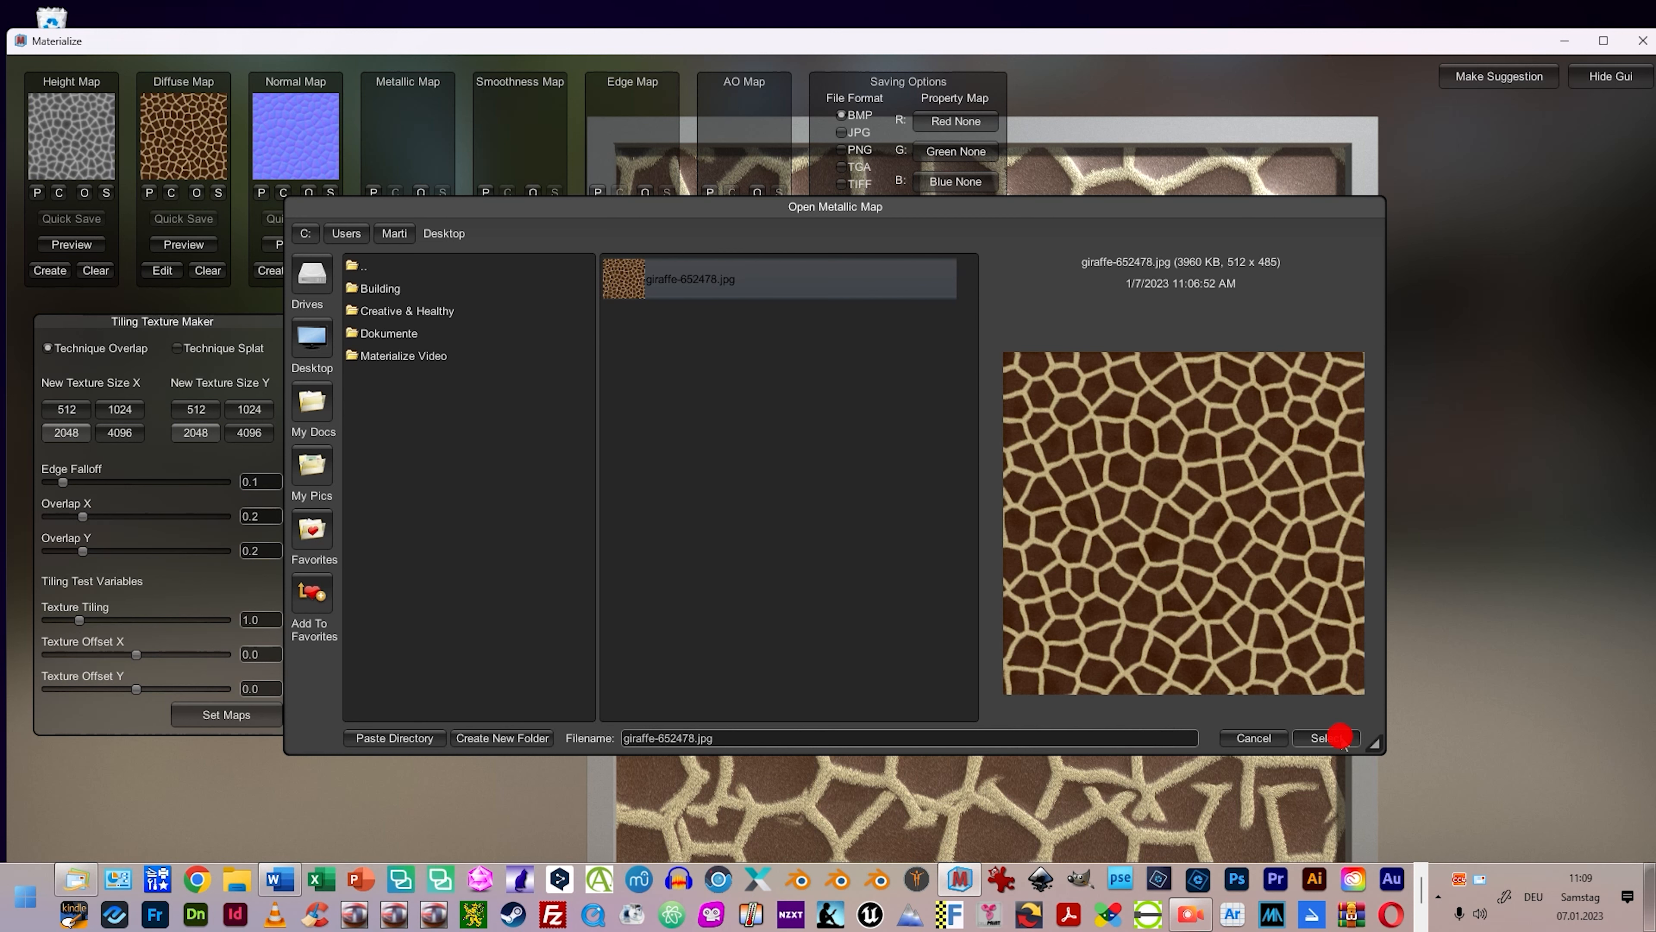
click(1333, 738)
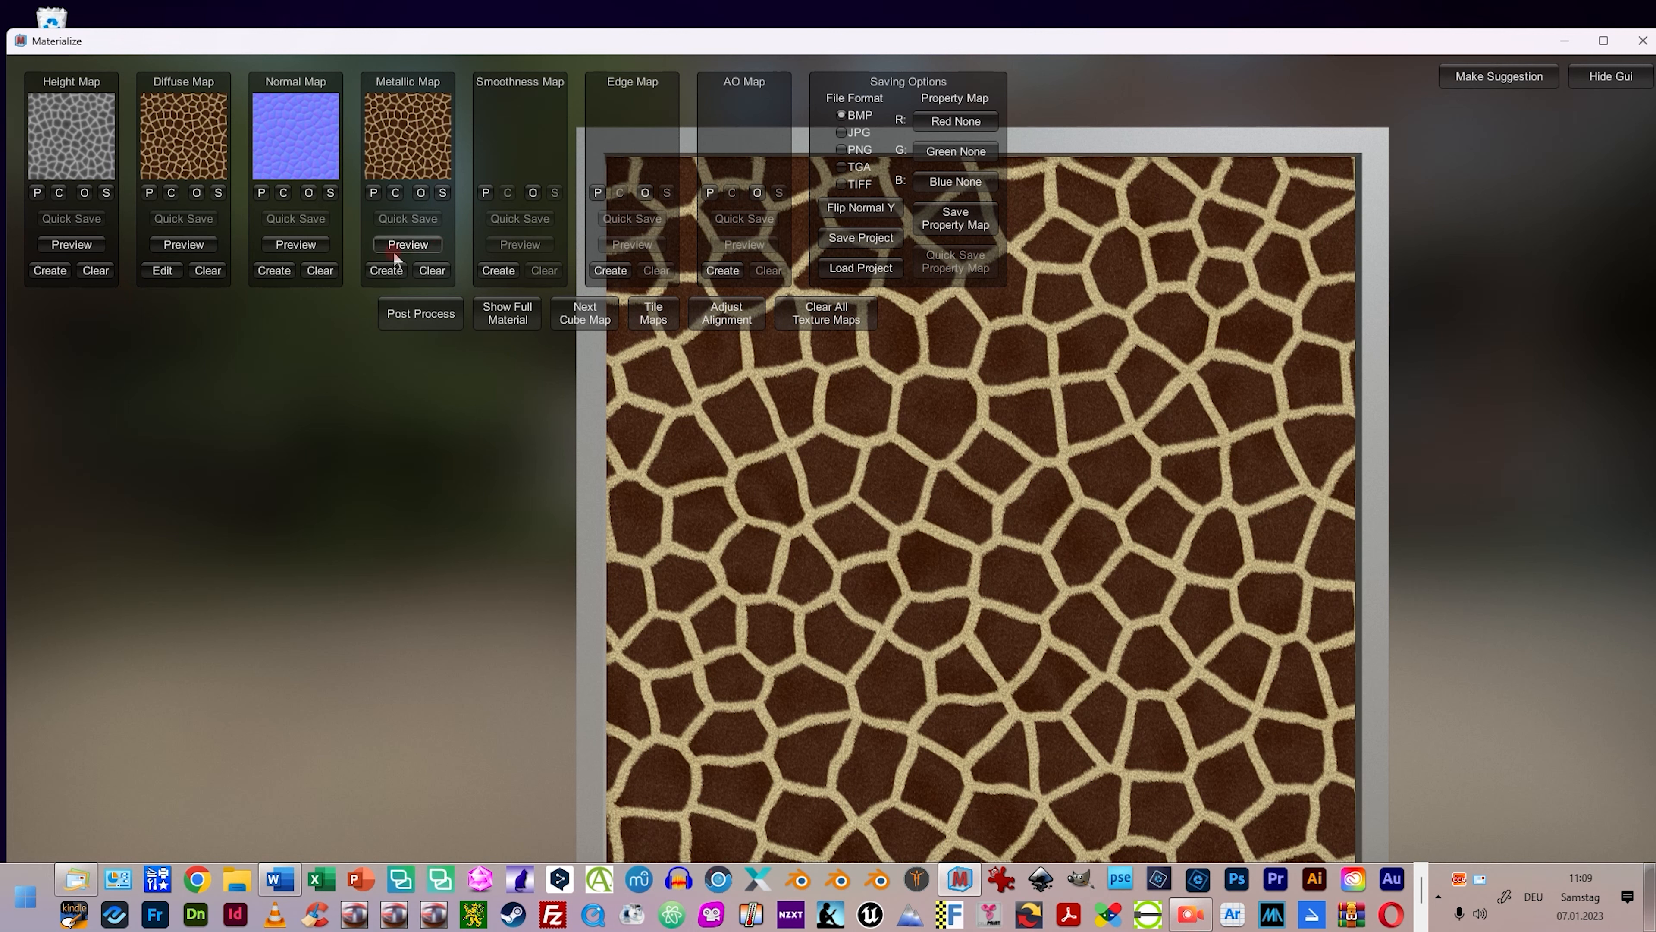
click(384, 271)
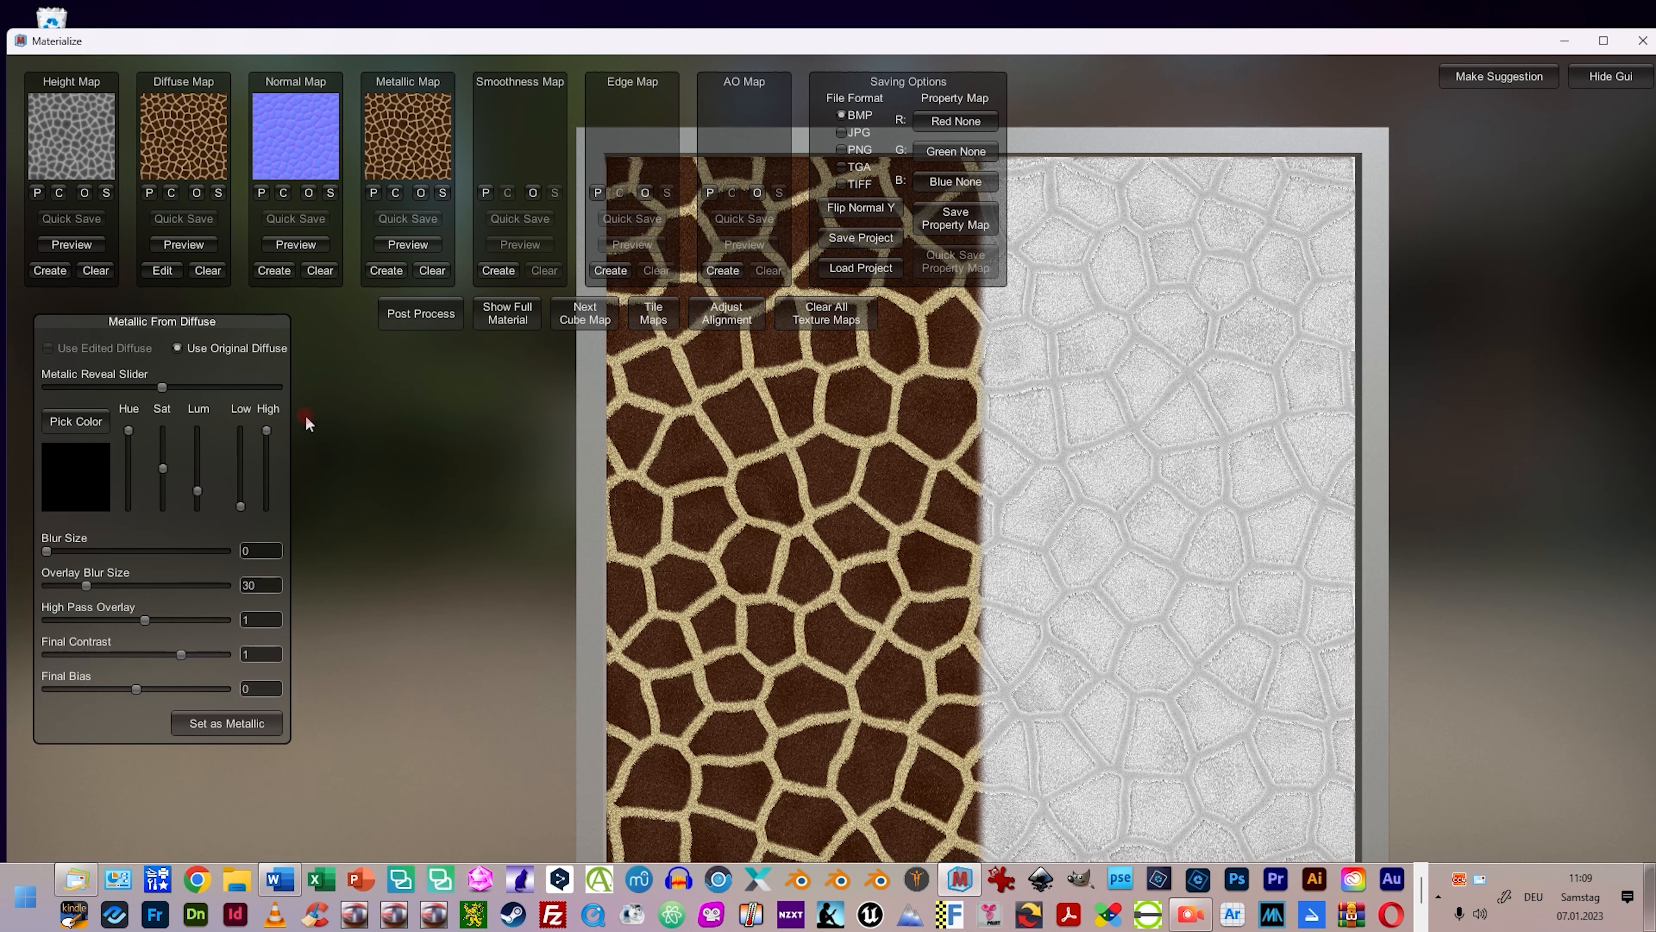
click(205, 724)
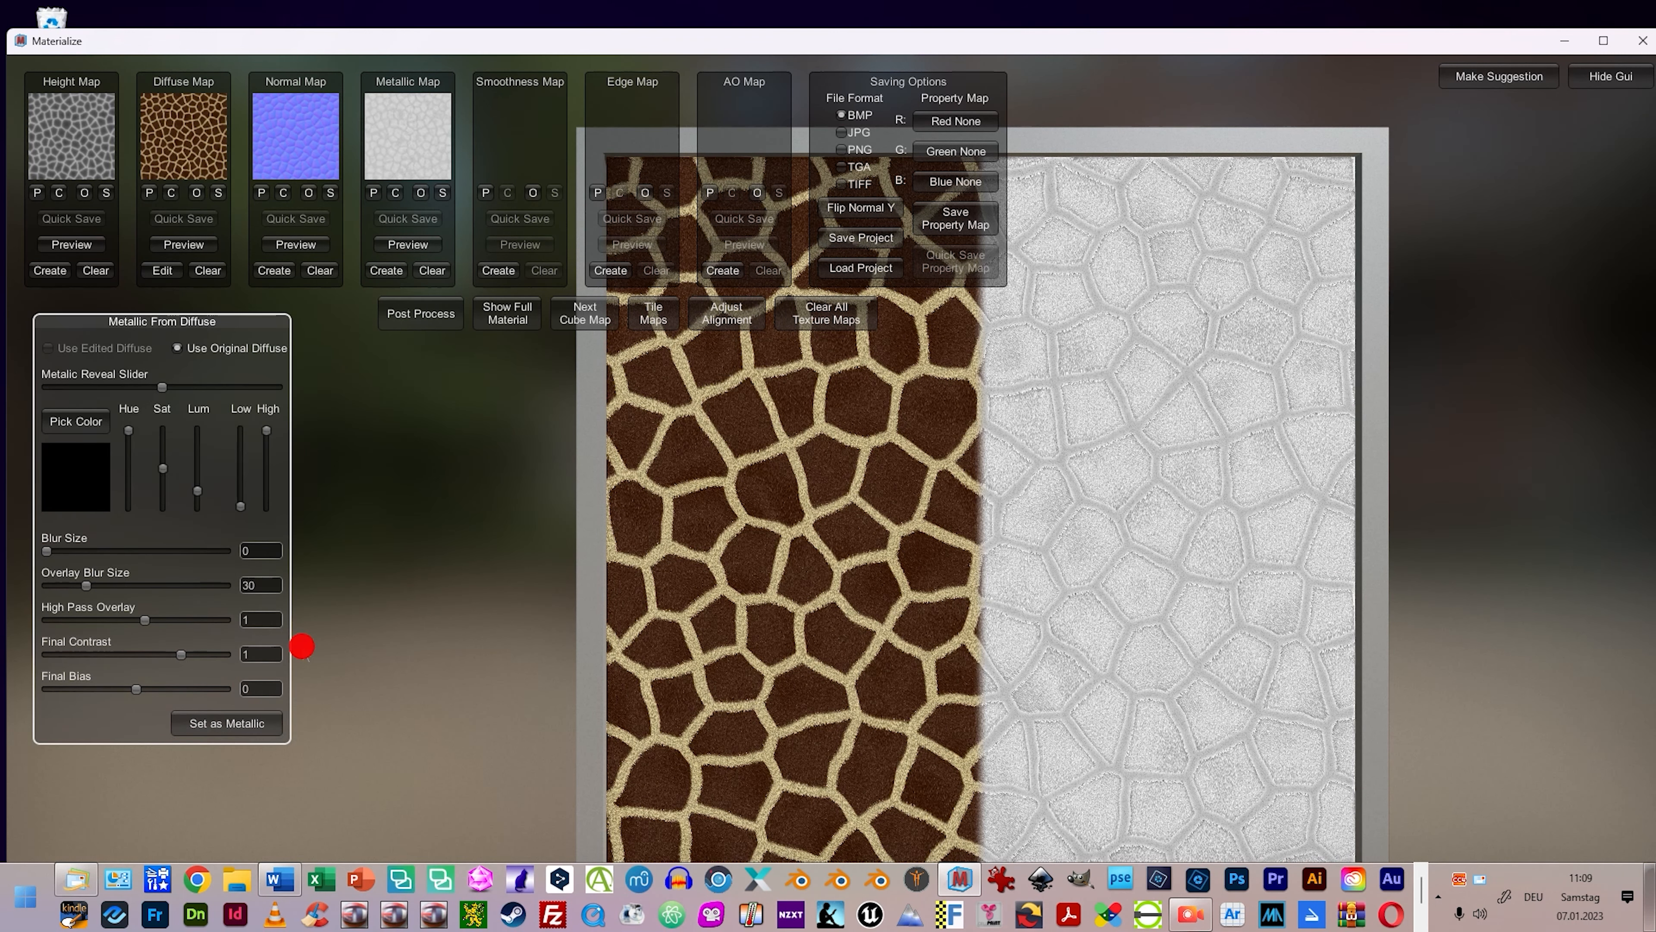
Load giraffe-652478.jpg into the smoothness map slot, generate a smoothness map from the original diffuse, and set it as smoothness
click(533, 194)
click(695, 286)
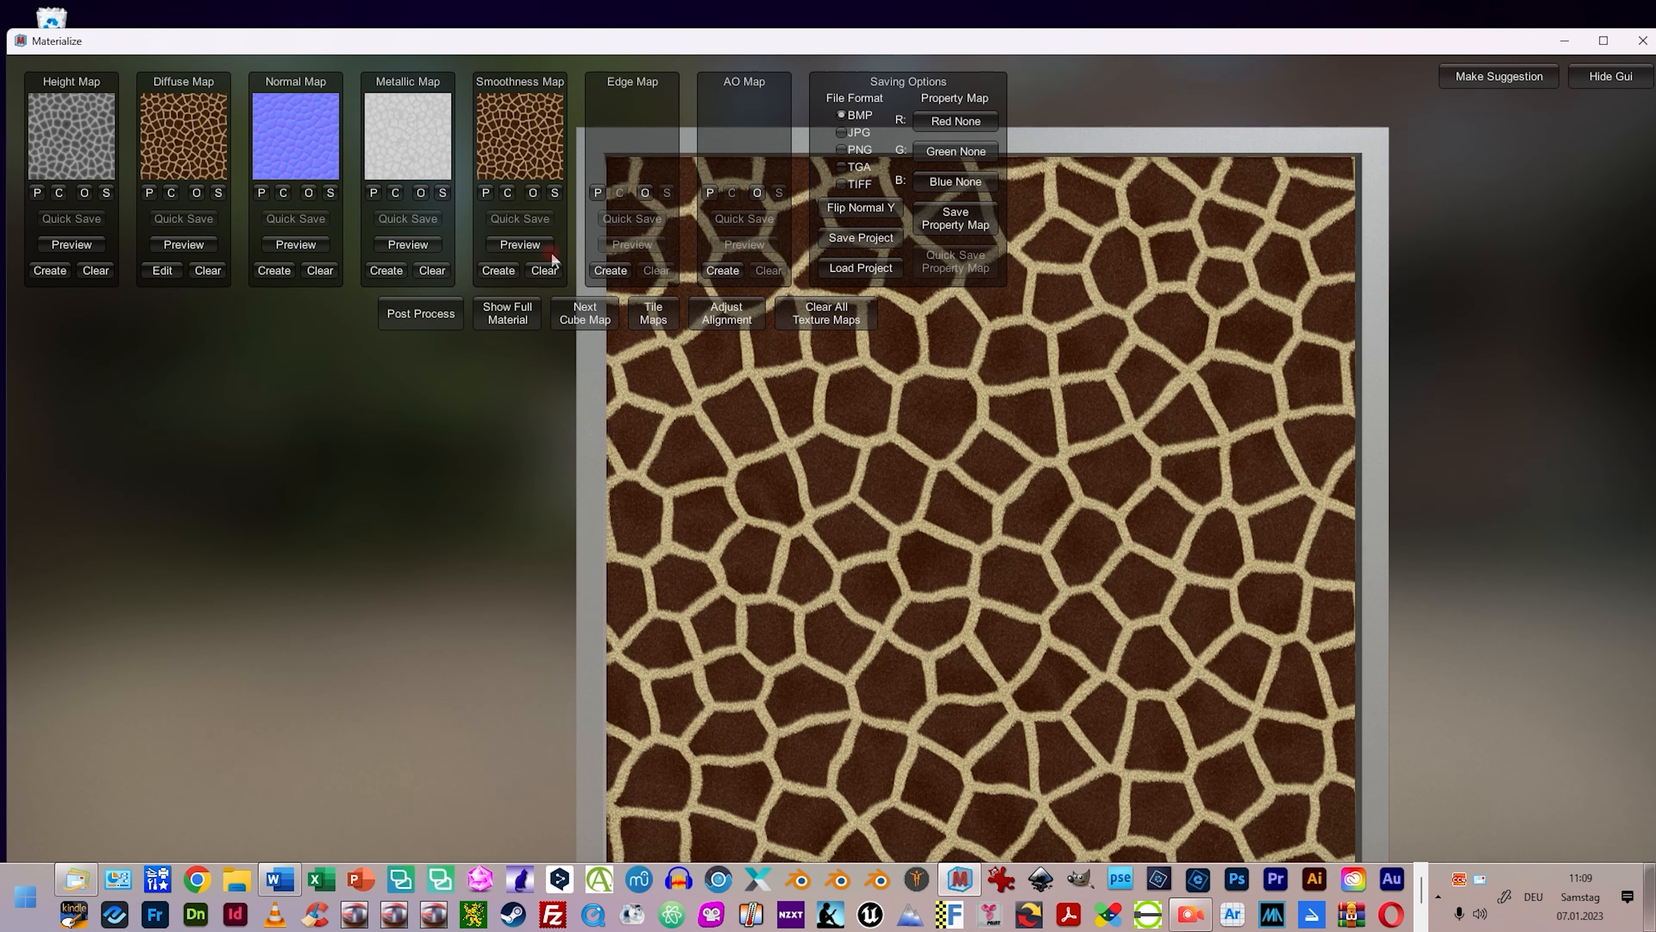
click(495, 270)
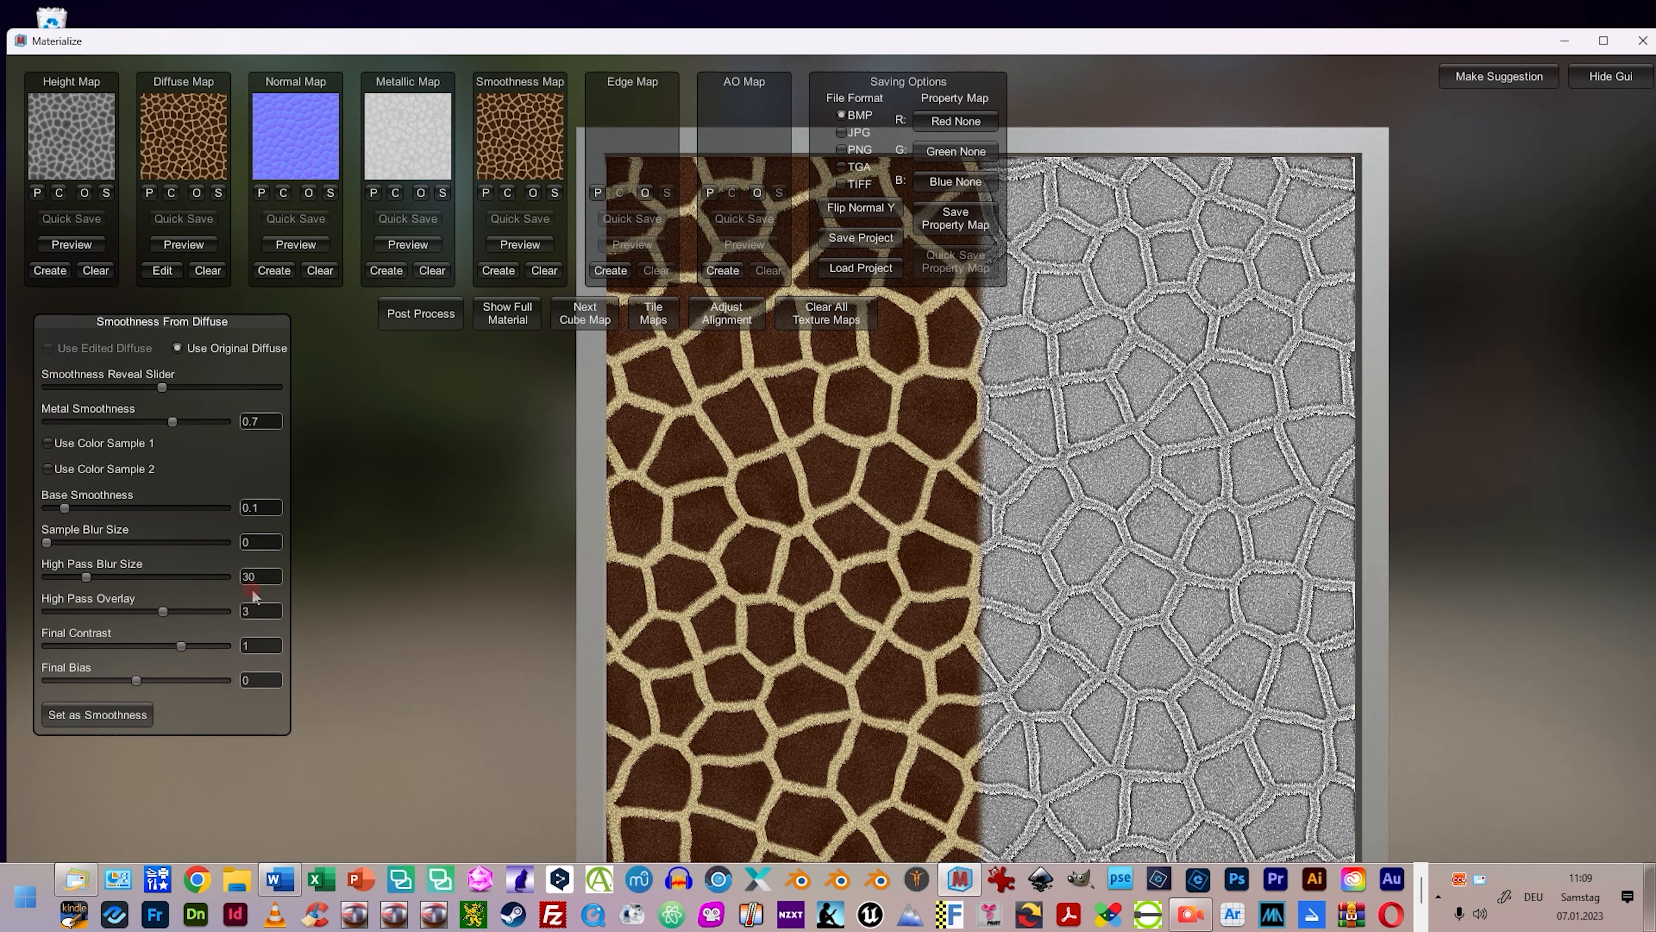
click(140, 711)
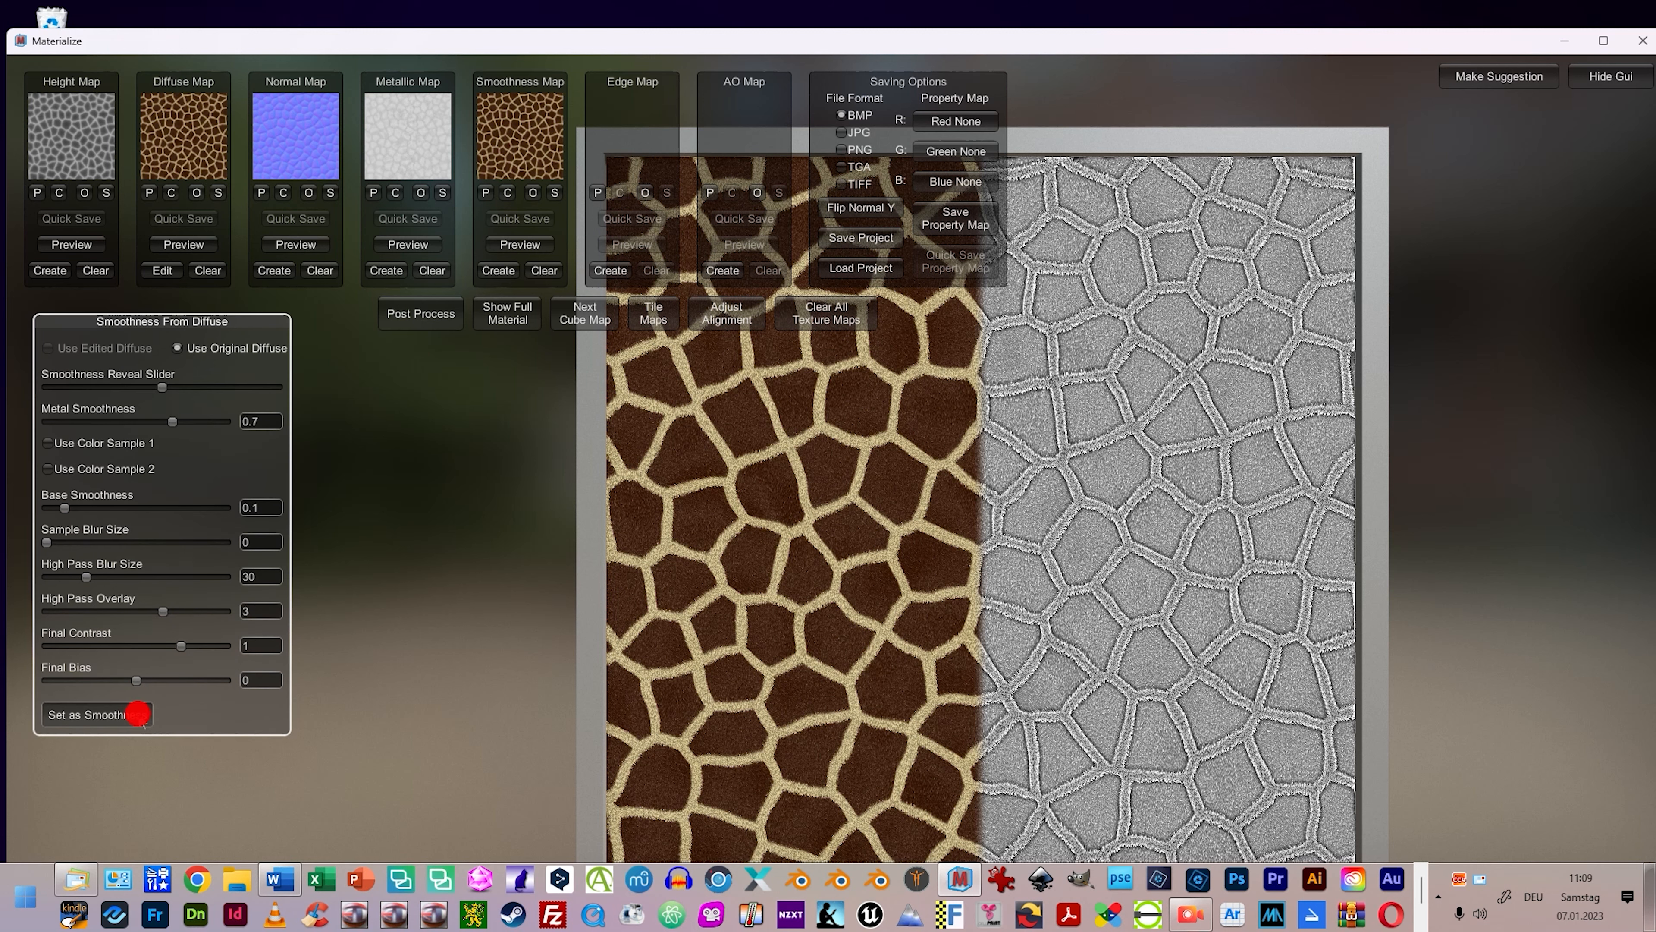
Load giraffe-652478.jpg into the edge map slot, generate an edge map from the normal map, and set it as the edge map
click(645, 192)
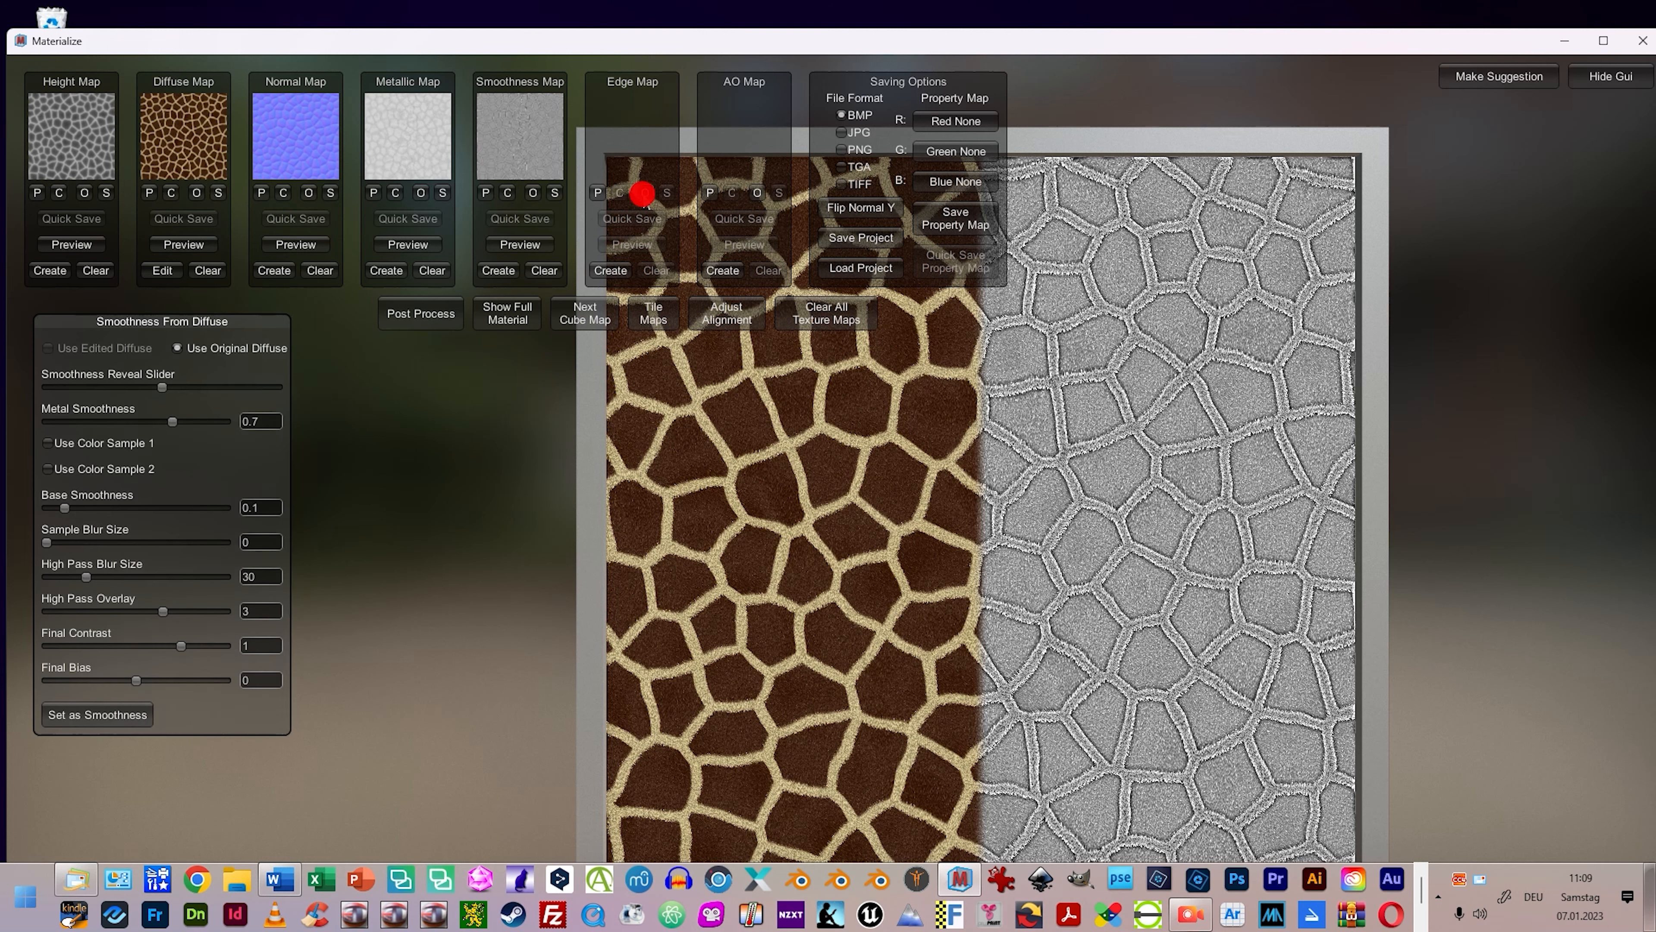
click(659, 278)
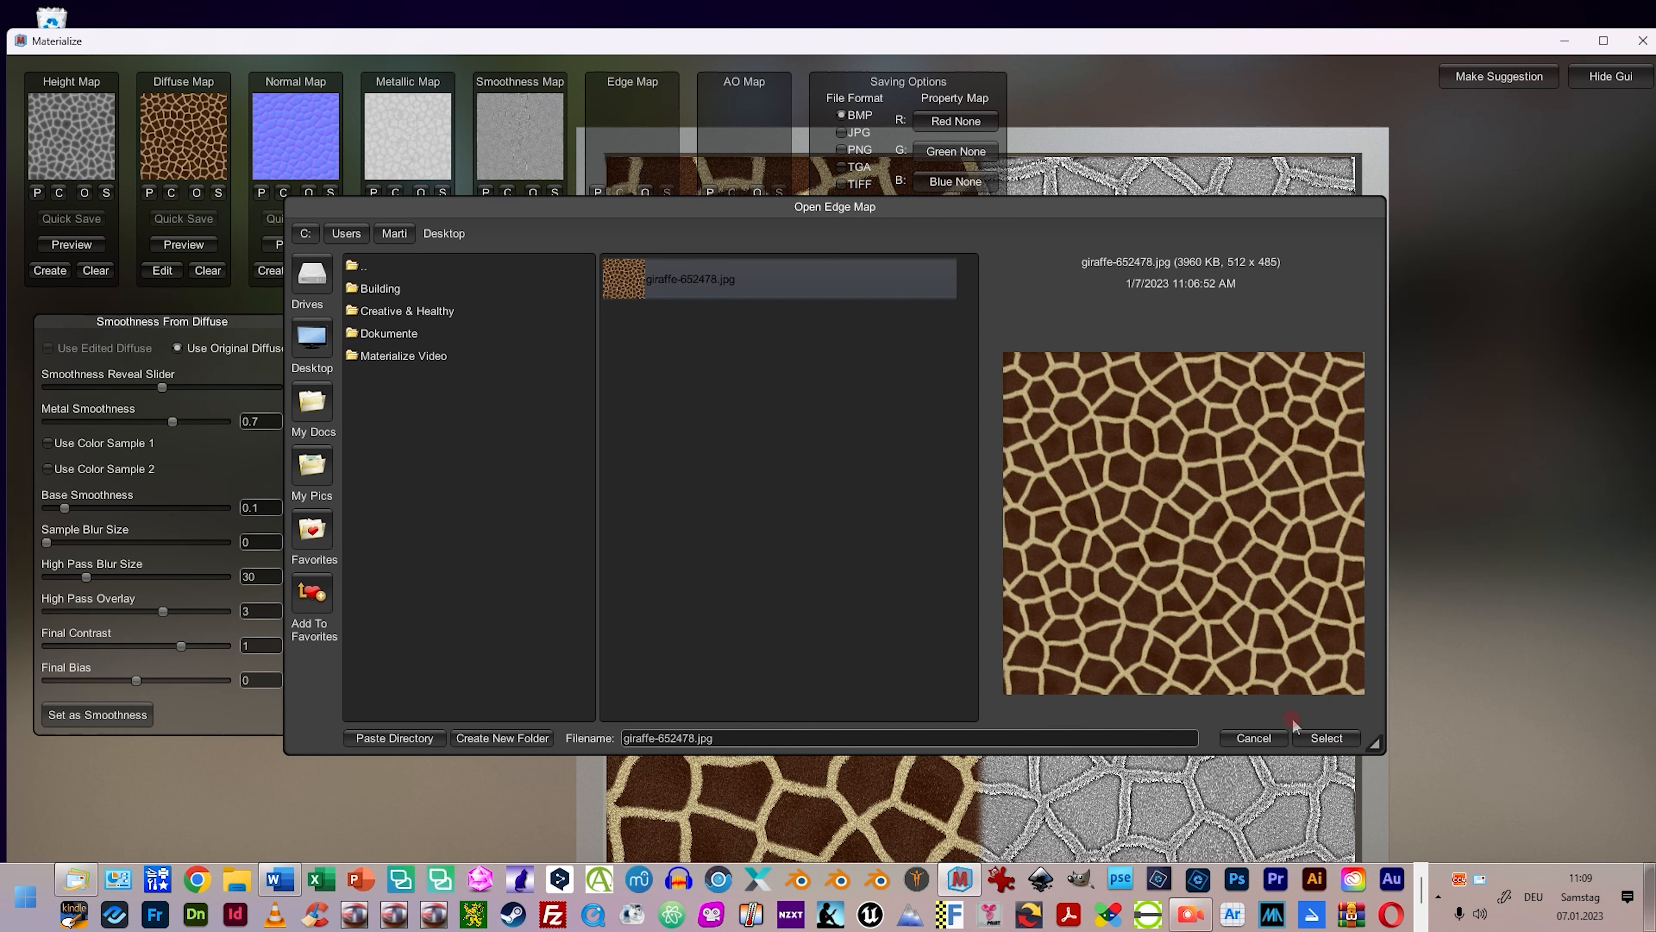
click(286, 846)
click(1331, 737)
click(334, 836)
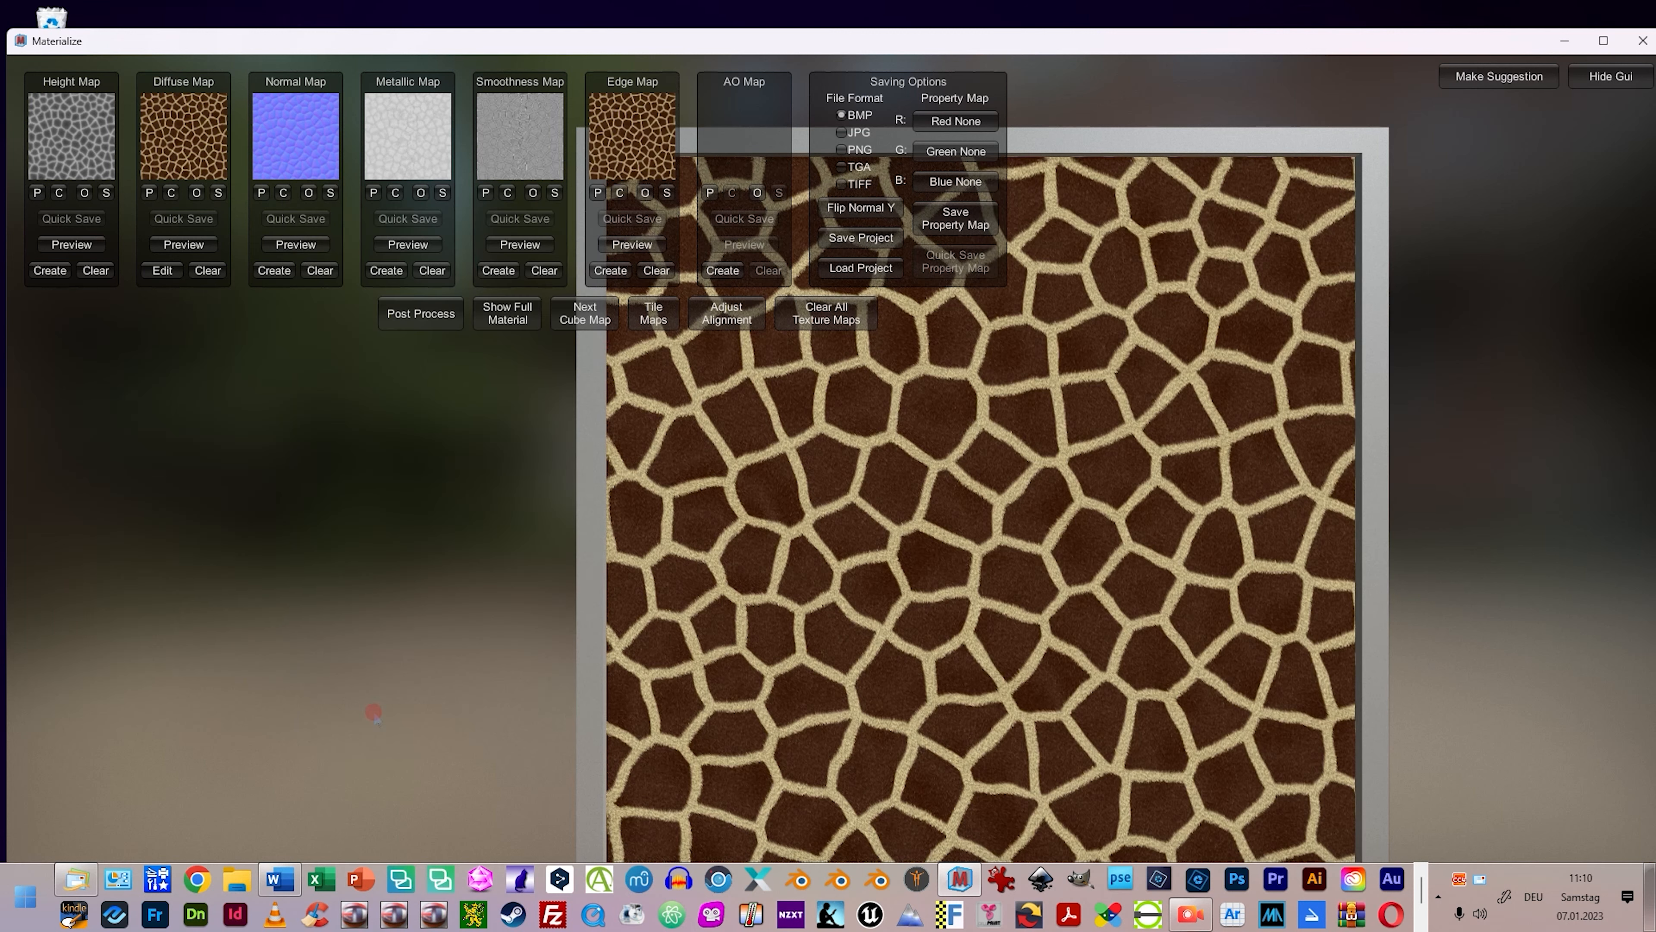
click(609, 269)
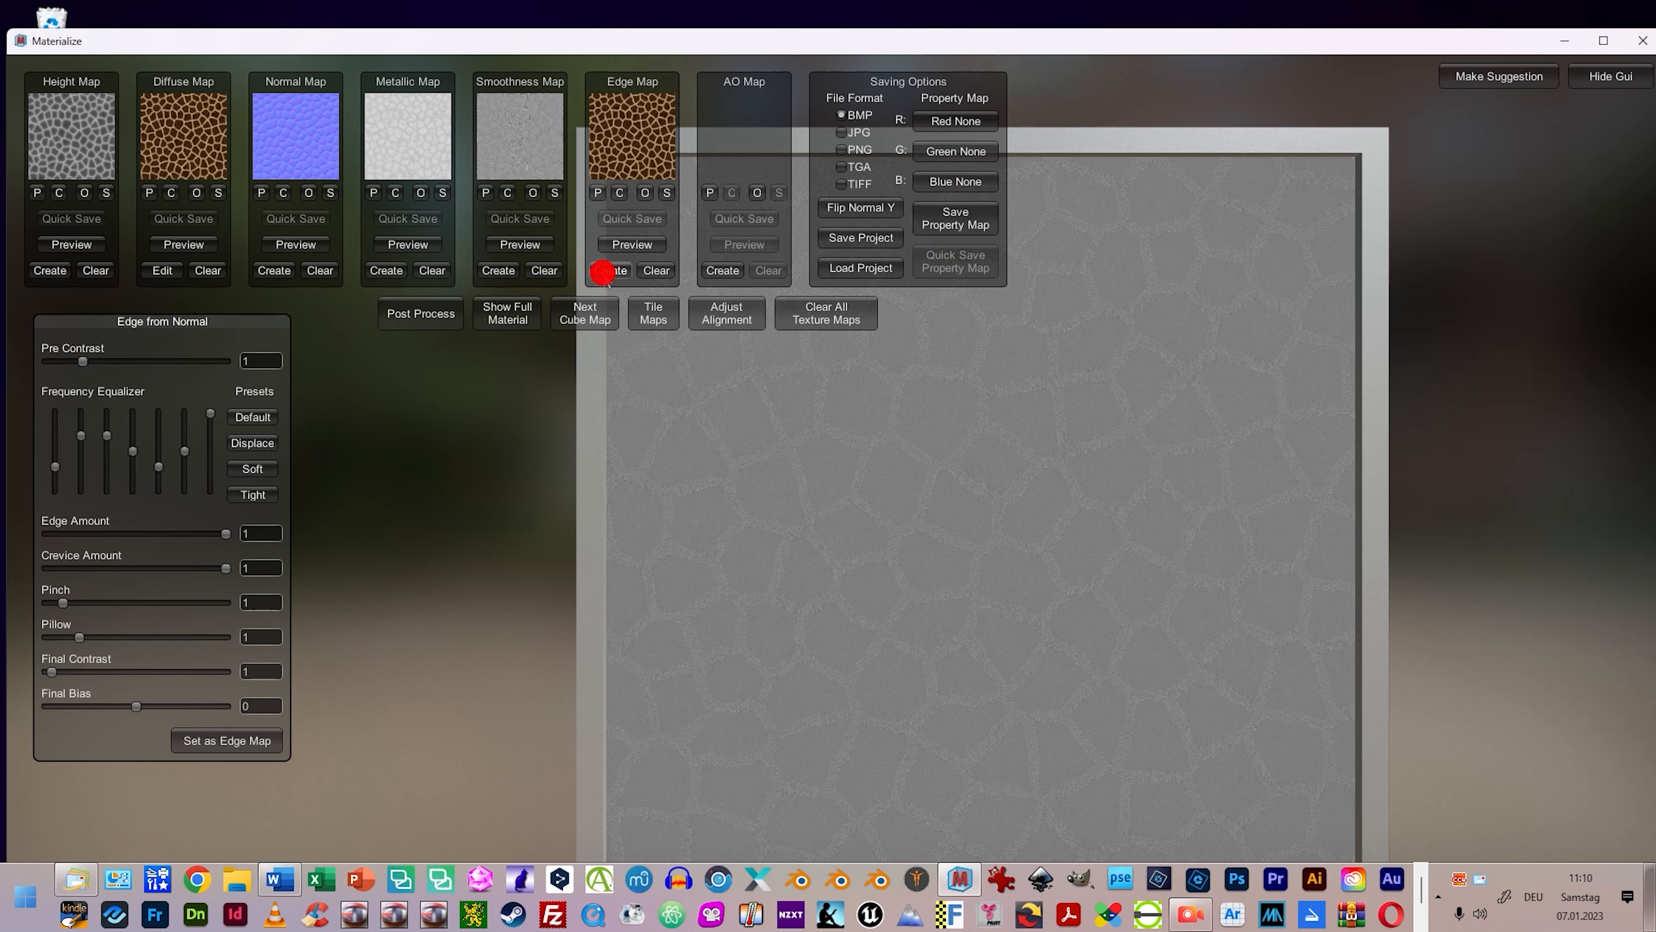
click(215, 740)
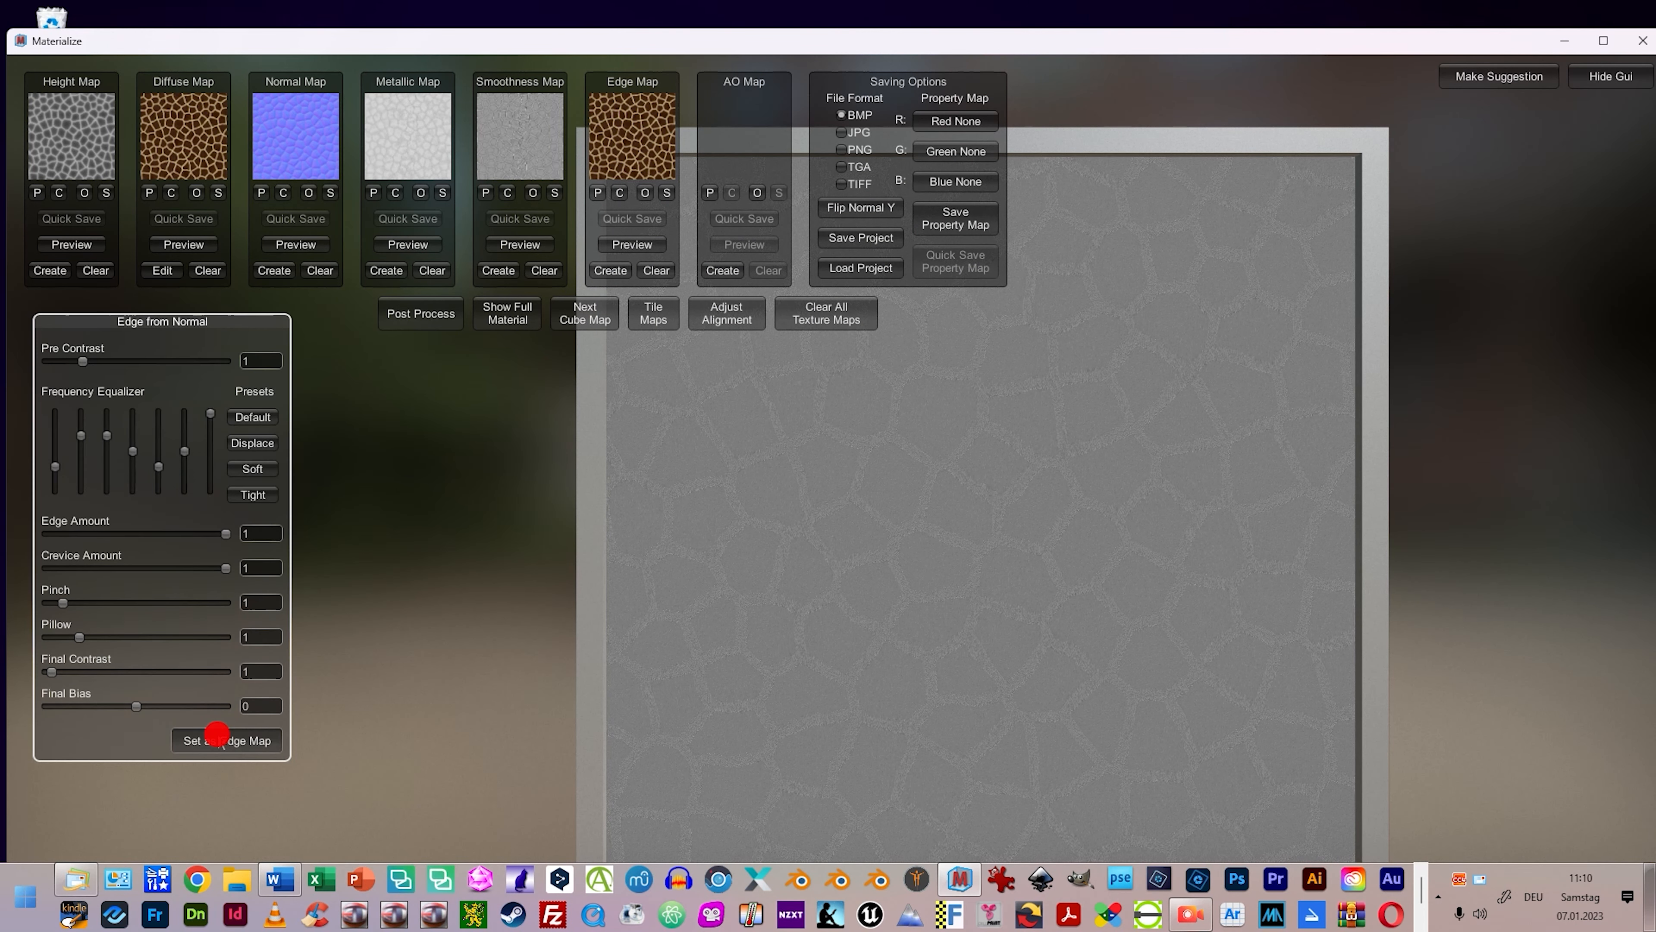
Load giraffe-652478.jpg into the AO map slot and generate an ambient occlusion preview from the normal and depth maps
click(757, 193)
click(645, 281)
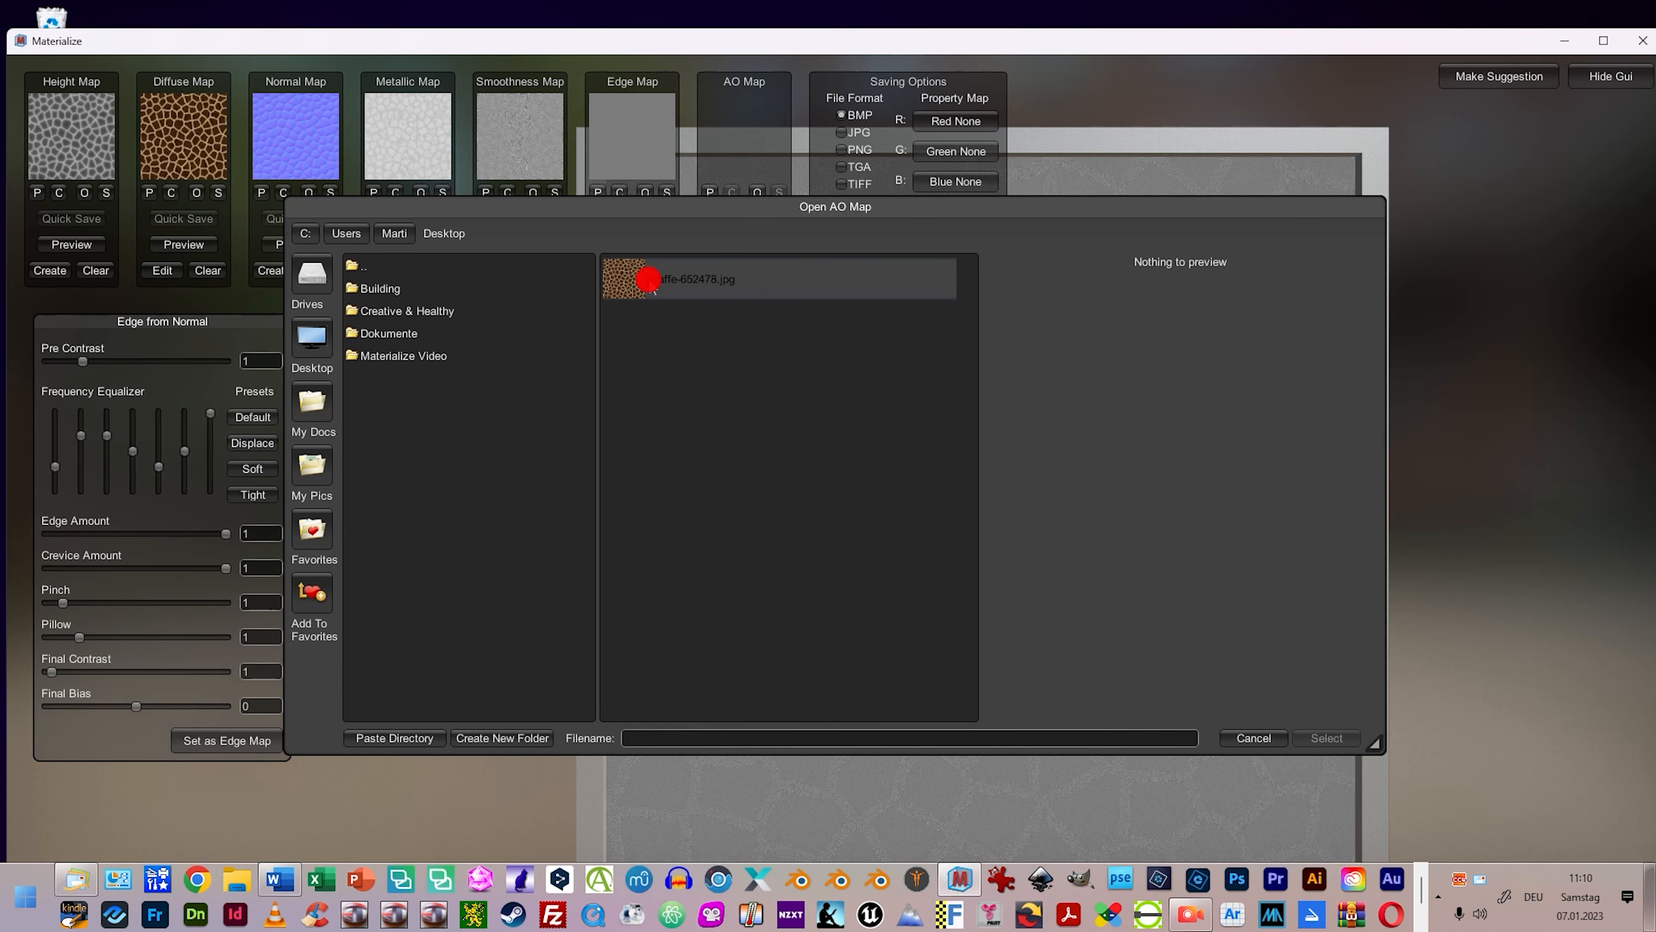
click(1323, 738)
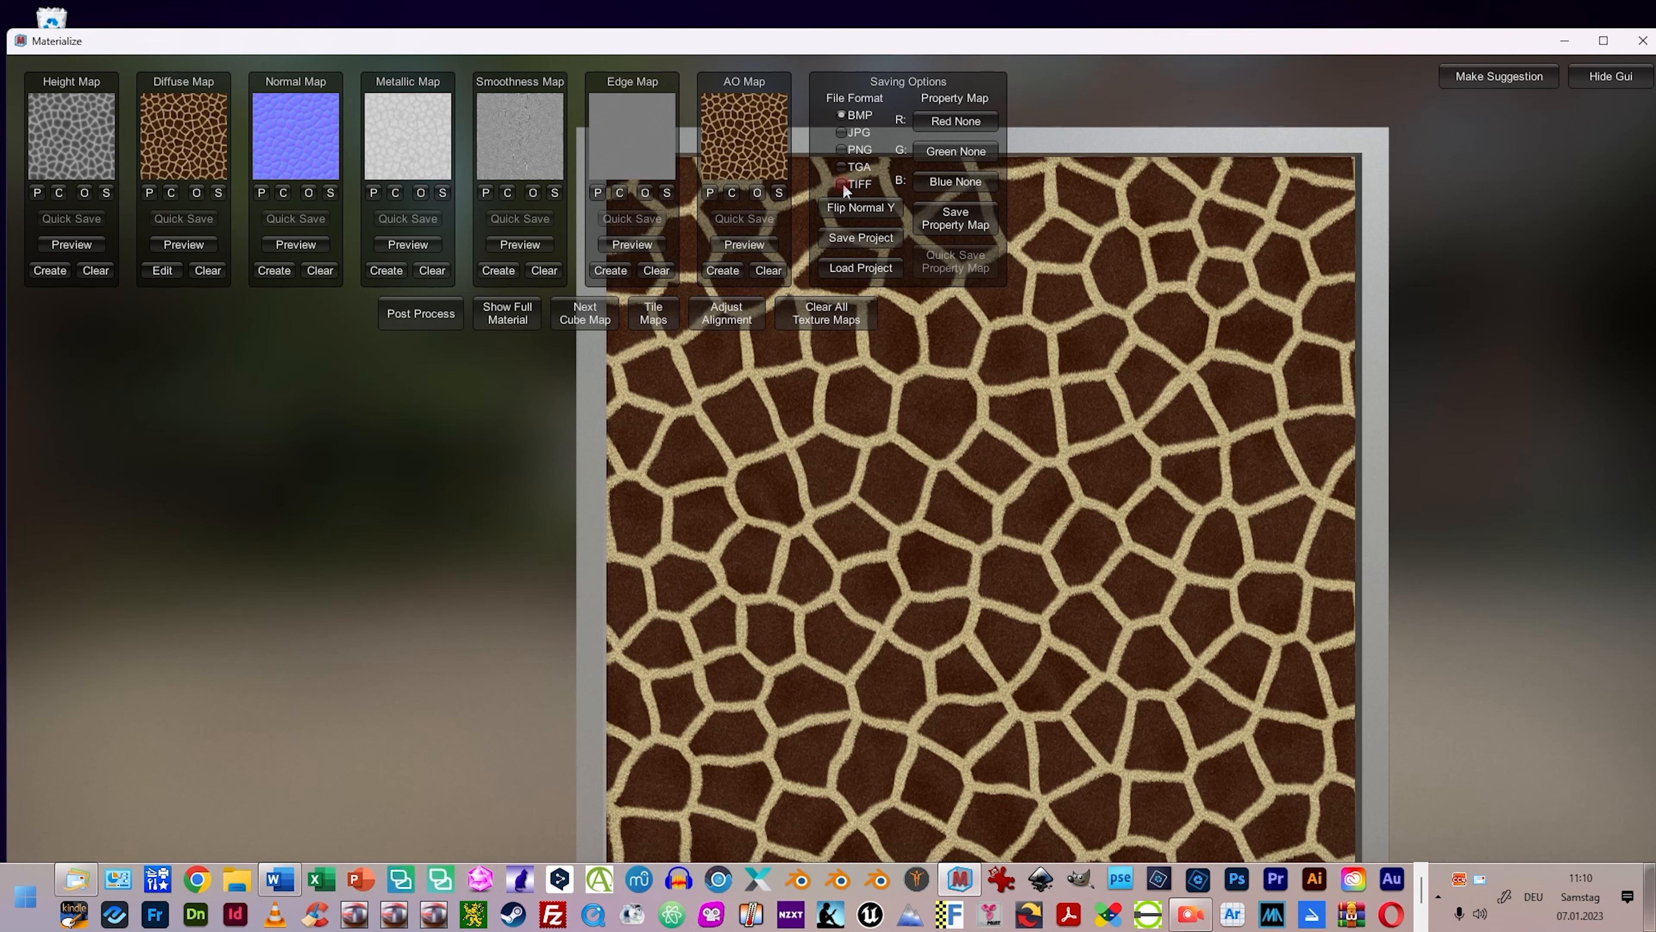
click(731, 270)
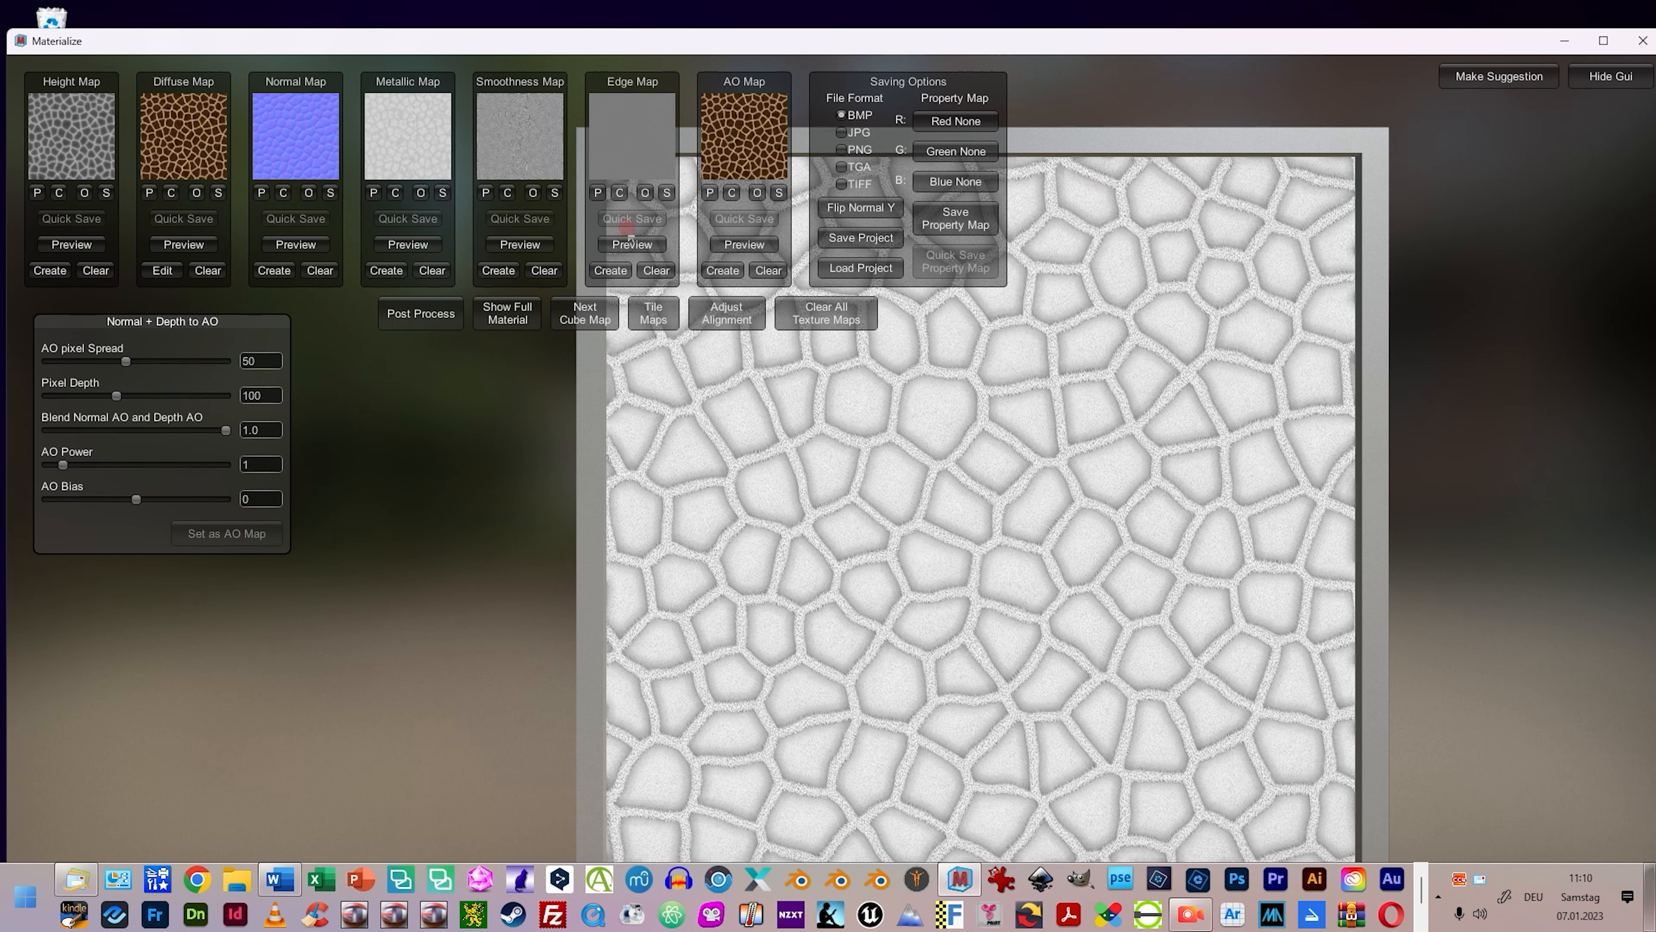
Bring up the Tiling Texture Maker and set Overlap X to about 0.19 and Overlap Y to about 0.157
click(163, 270)
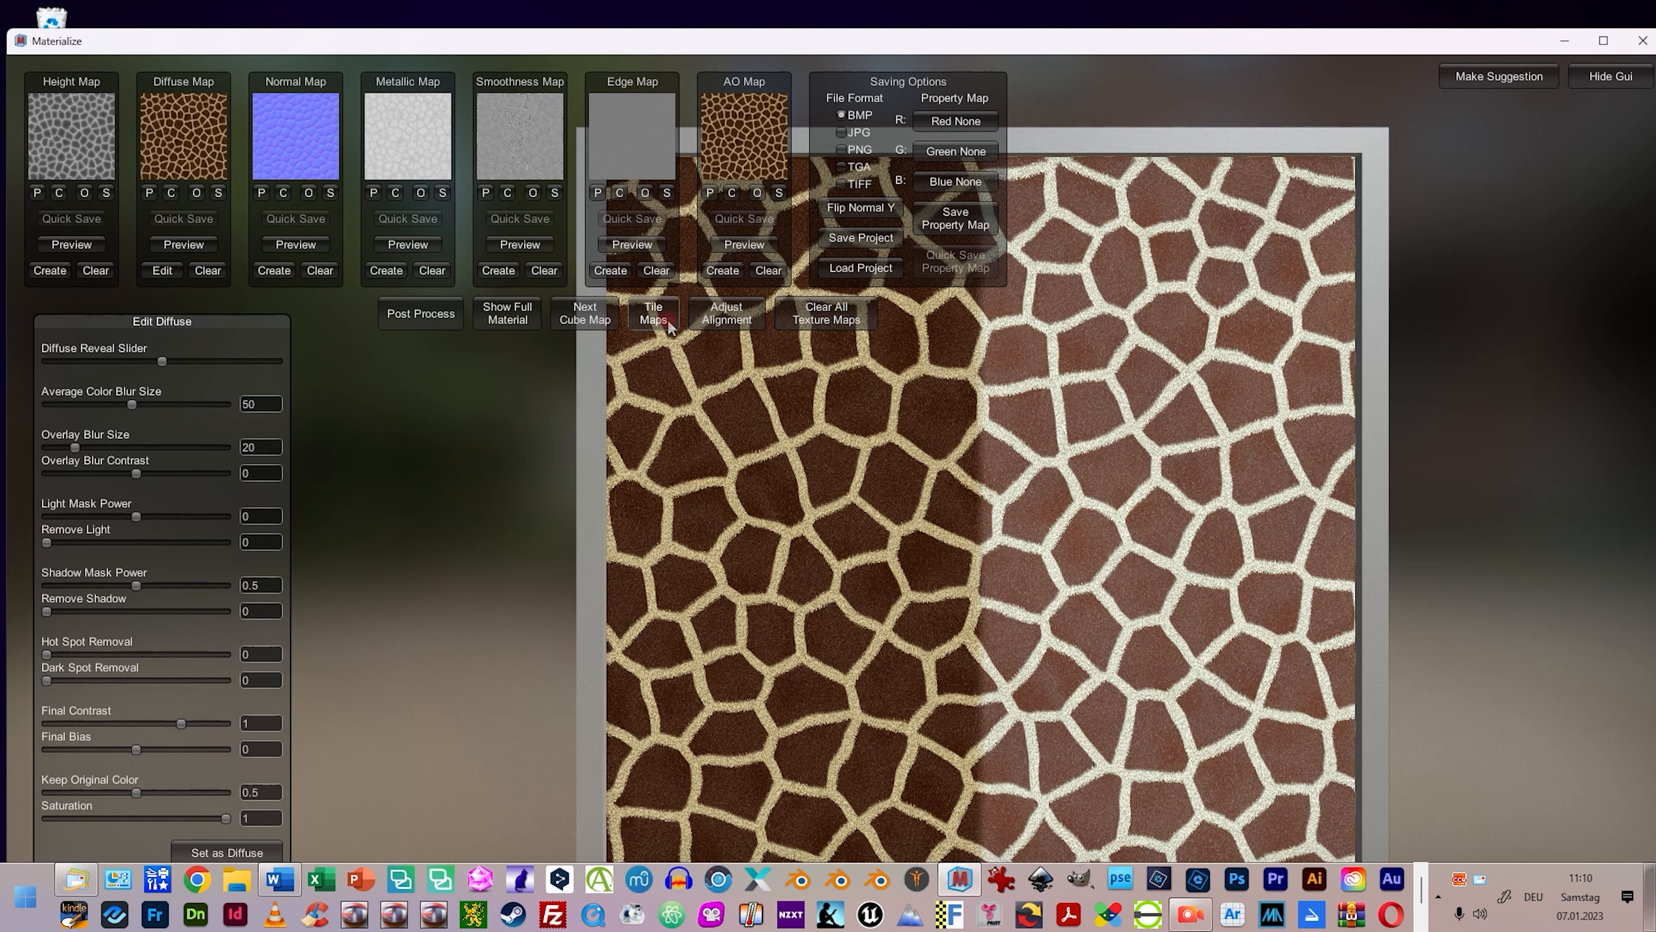
click(653, 314)
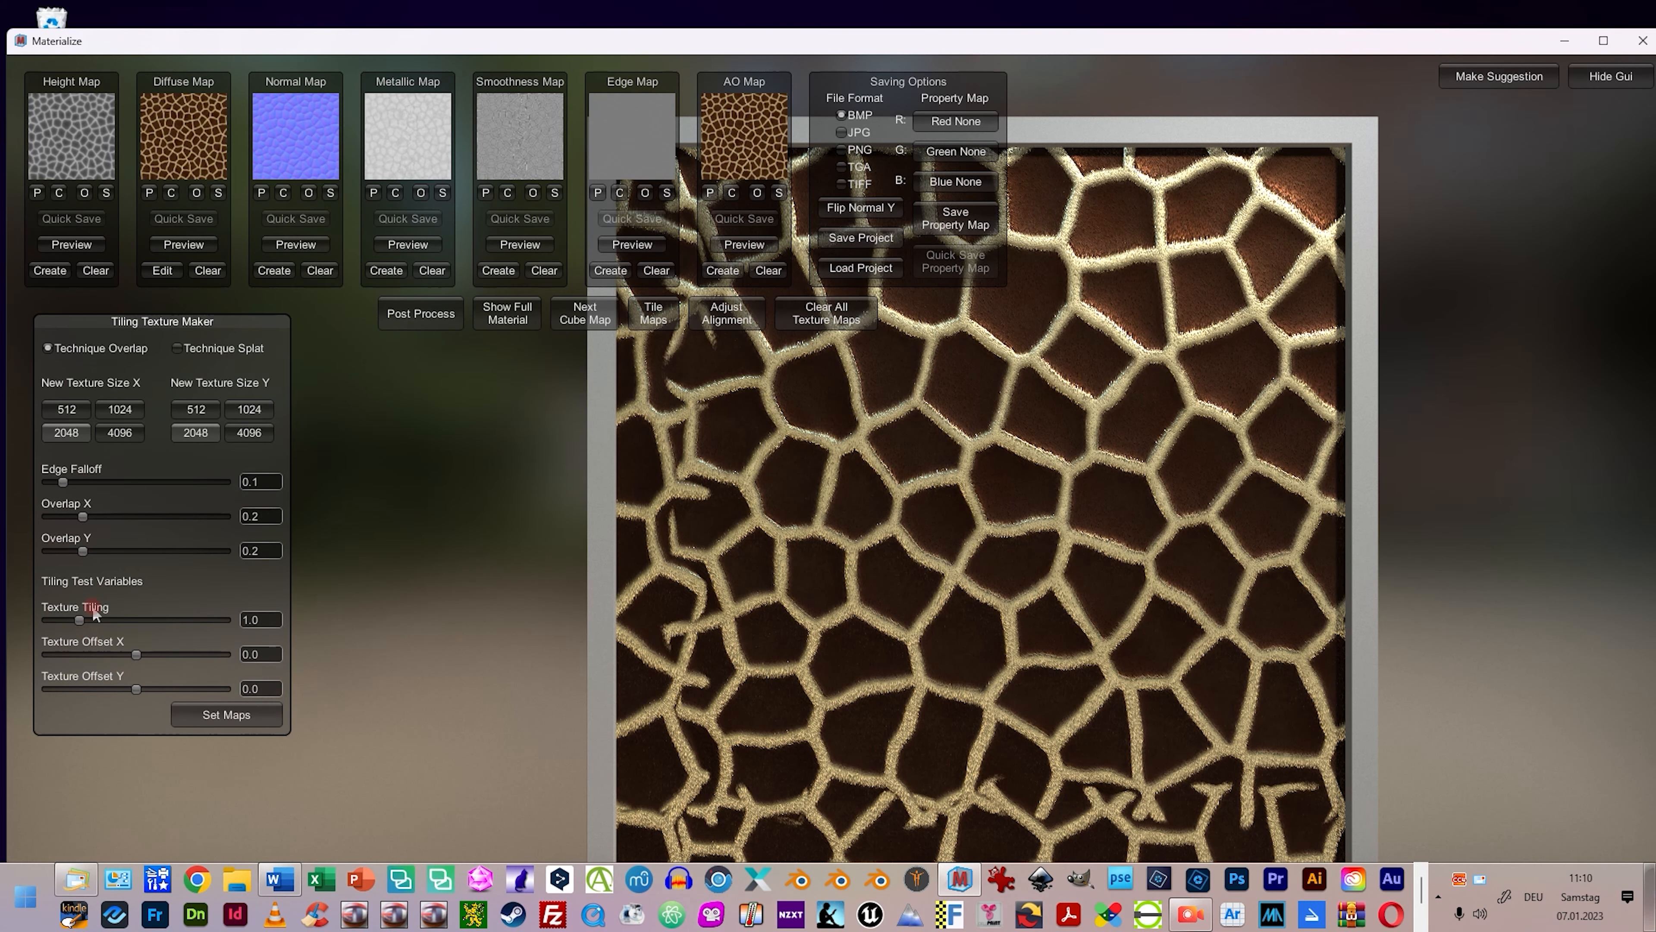
click(84, 517)
drag(85, 520, 84, 526)
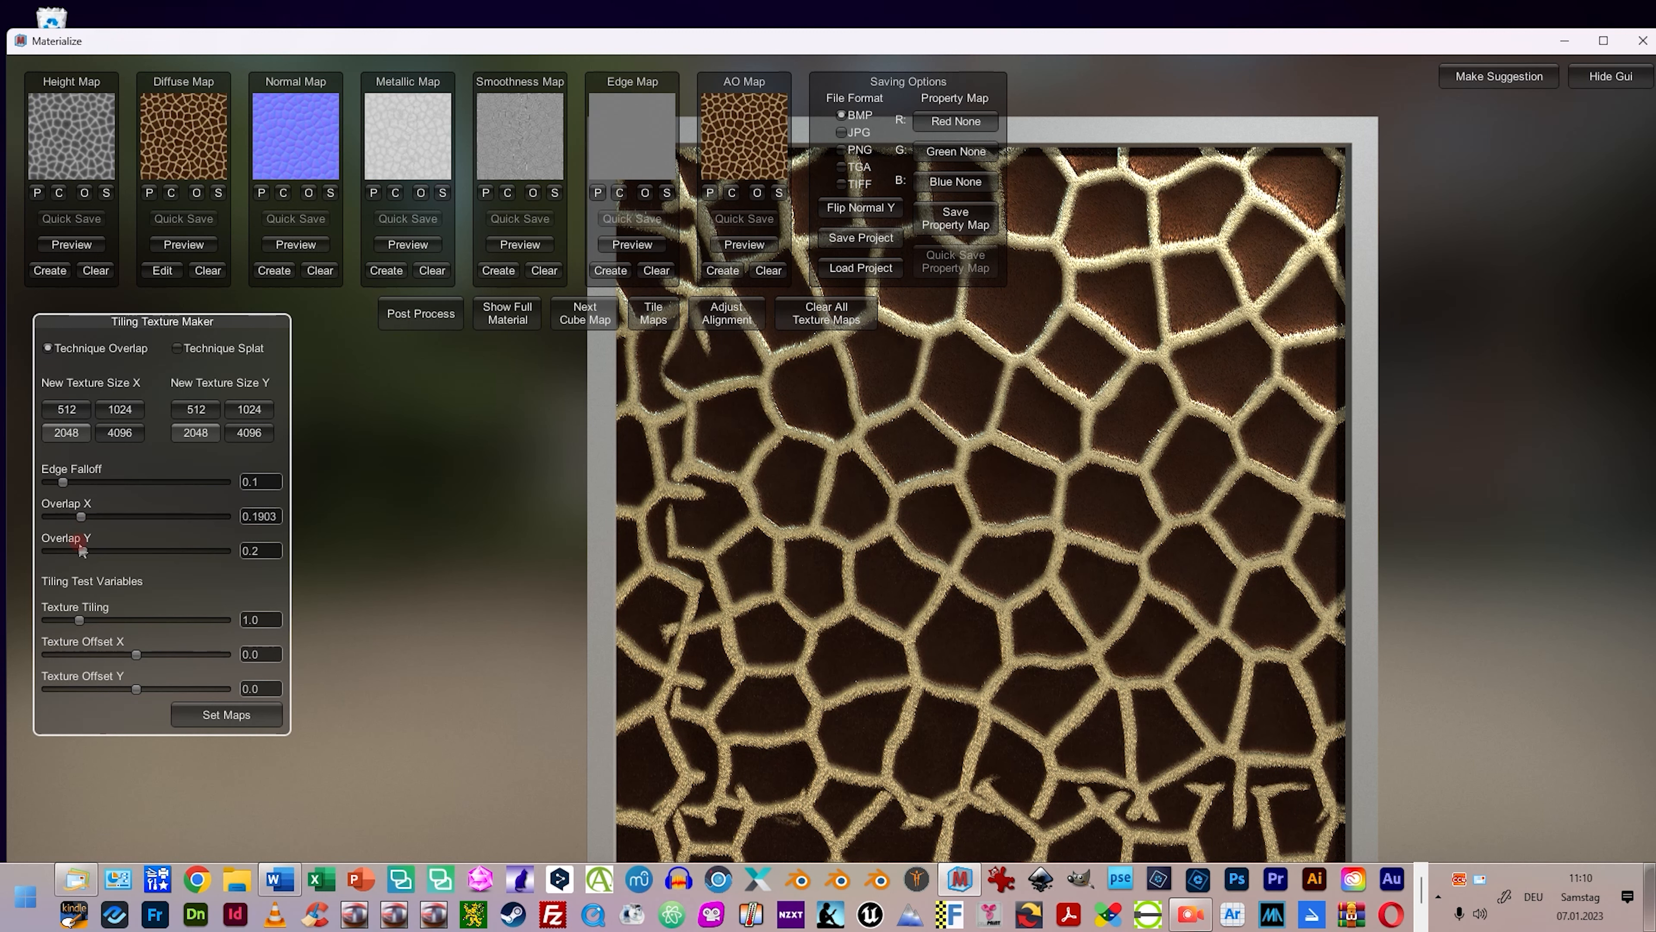
drag(82, 552, 75, 552)
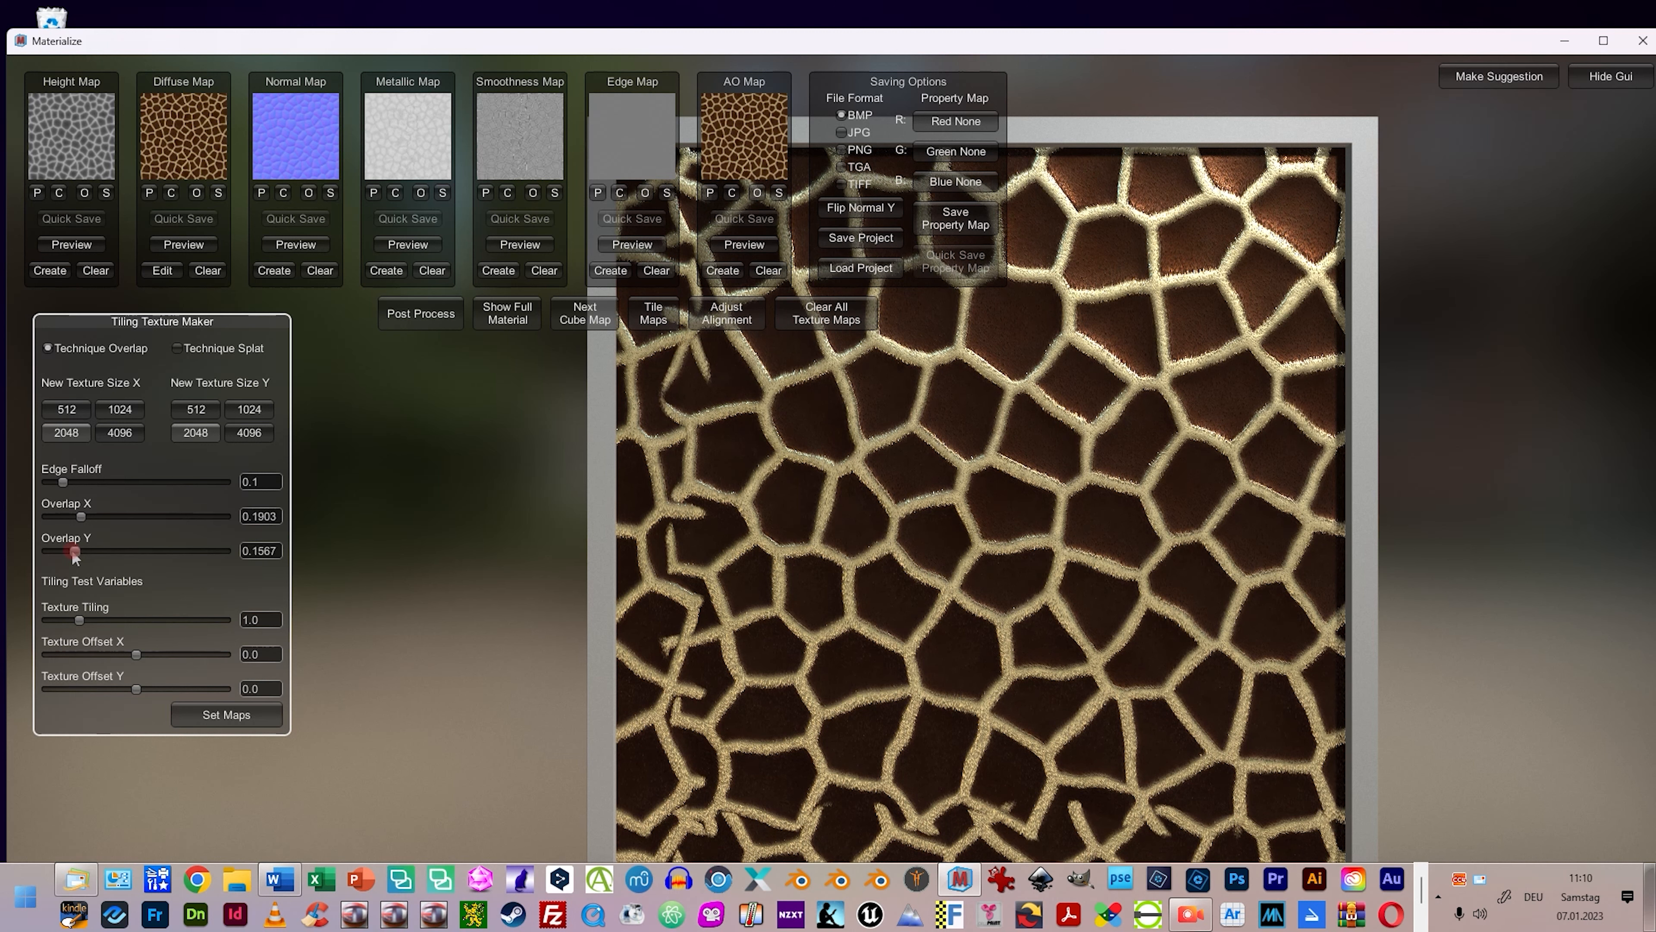
Set the tiling test's Texture Offset X to about 0.135 and Texture Offset Y to about 0.038
click(132, 654)
drag(134, 654, 148, 654)
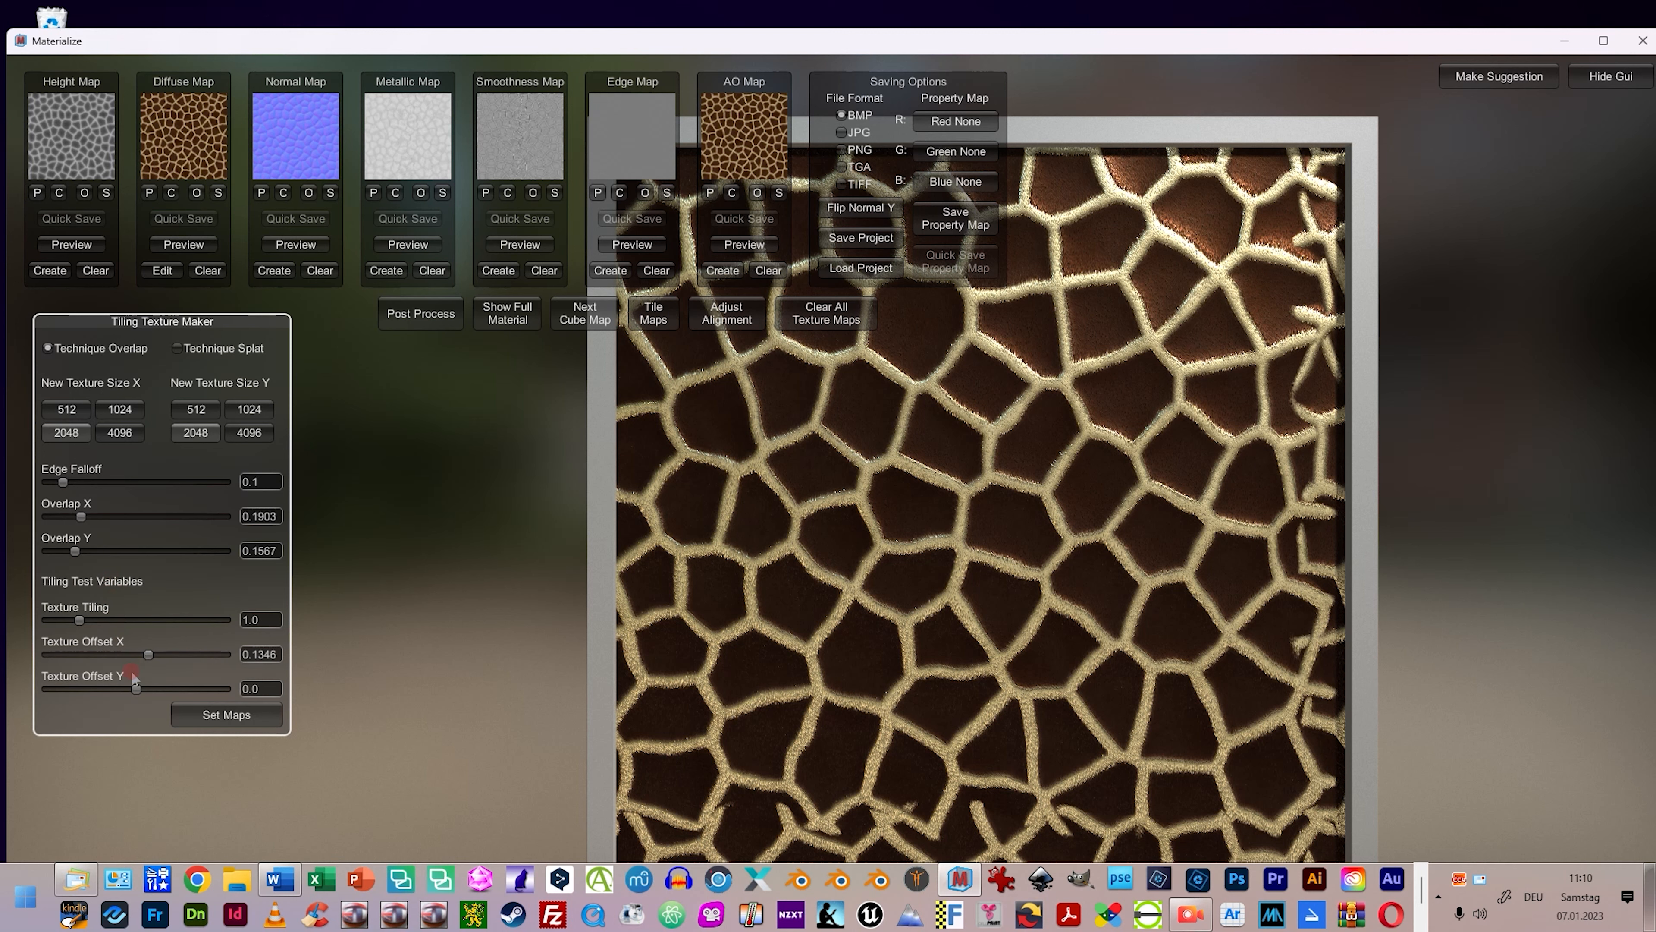
click(131, 688)
drag(131, 688, 139, 691)
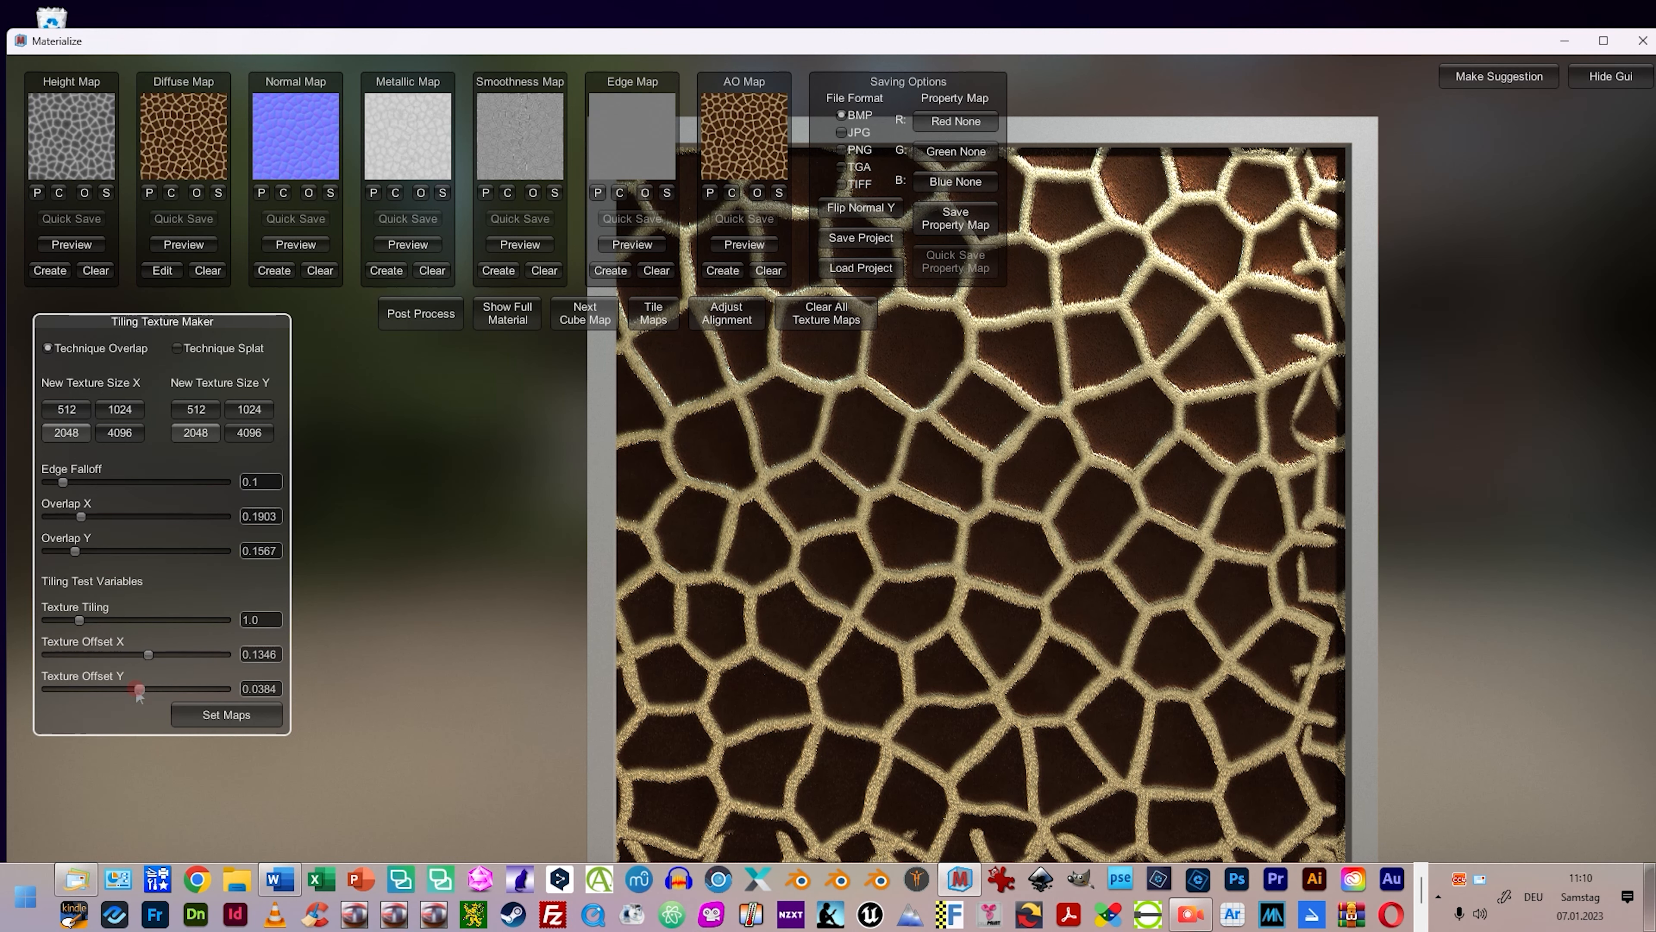
Set Overlap X to about 0.205 and apply the tiling settings to all maps
click(85, 537)
click(82, 513)
mouse_move(84, 515)
mouse_down()
mouse_move(109, 527)
mouse_move(96, 525)
mouse_up()
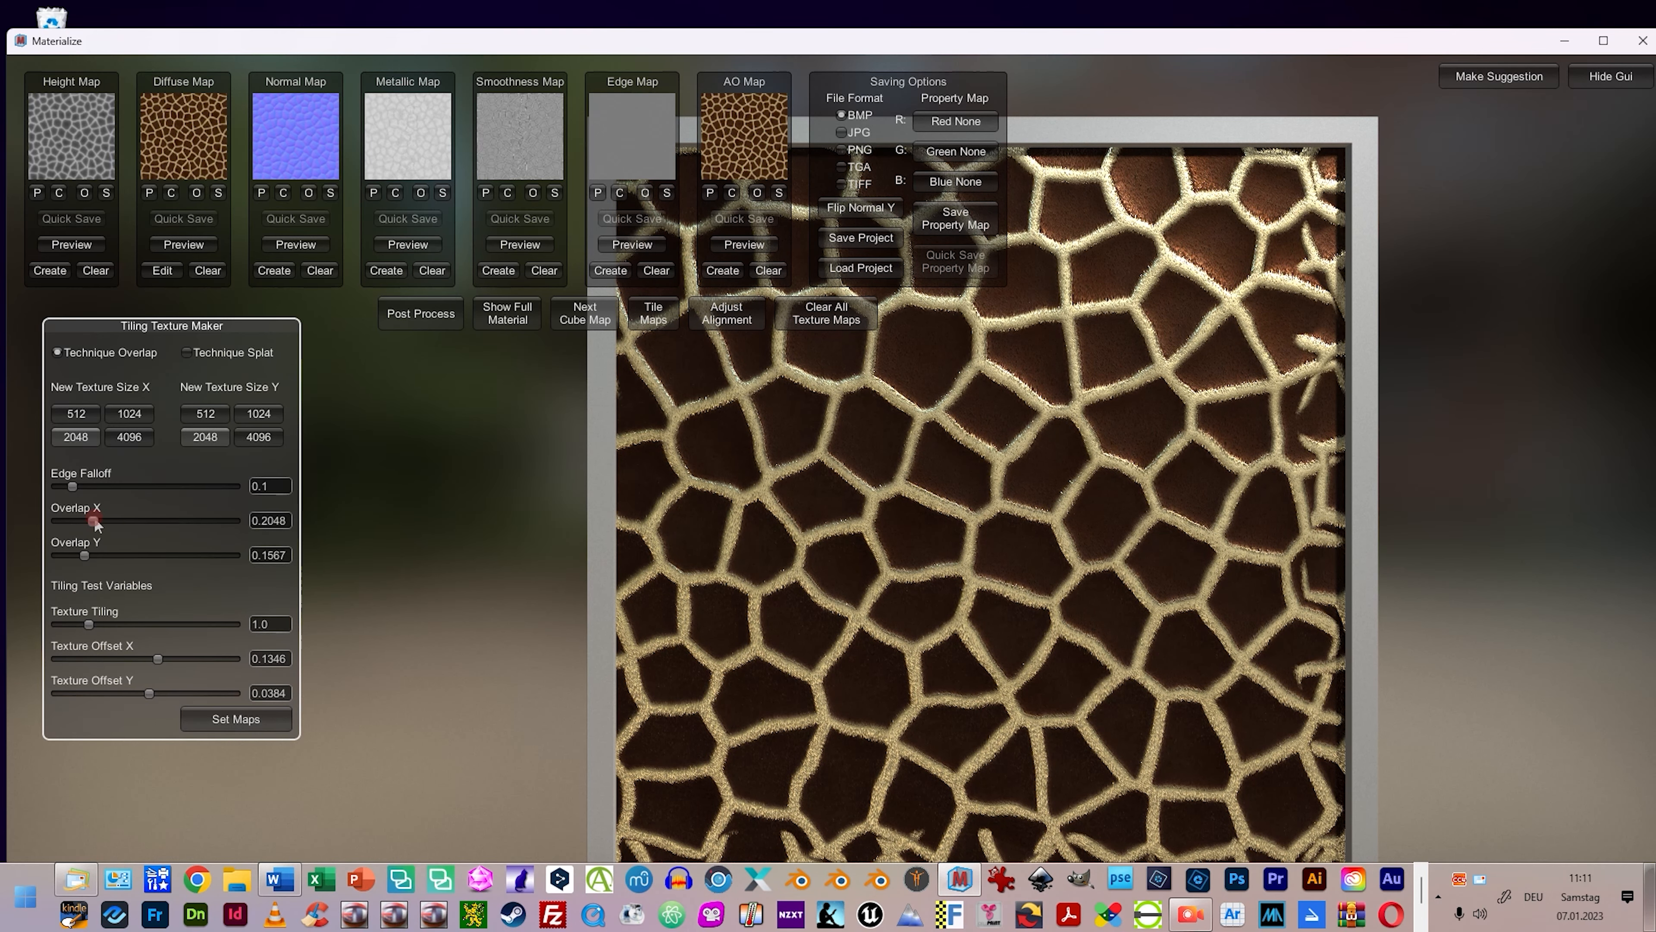
click(205, 707)
click(209, 718)
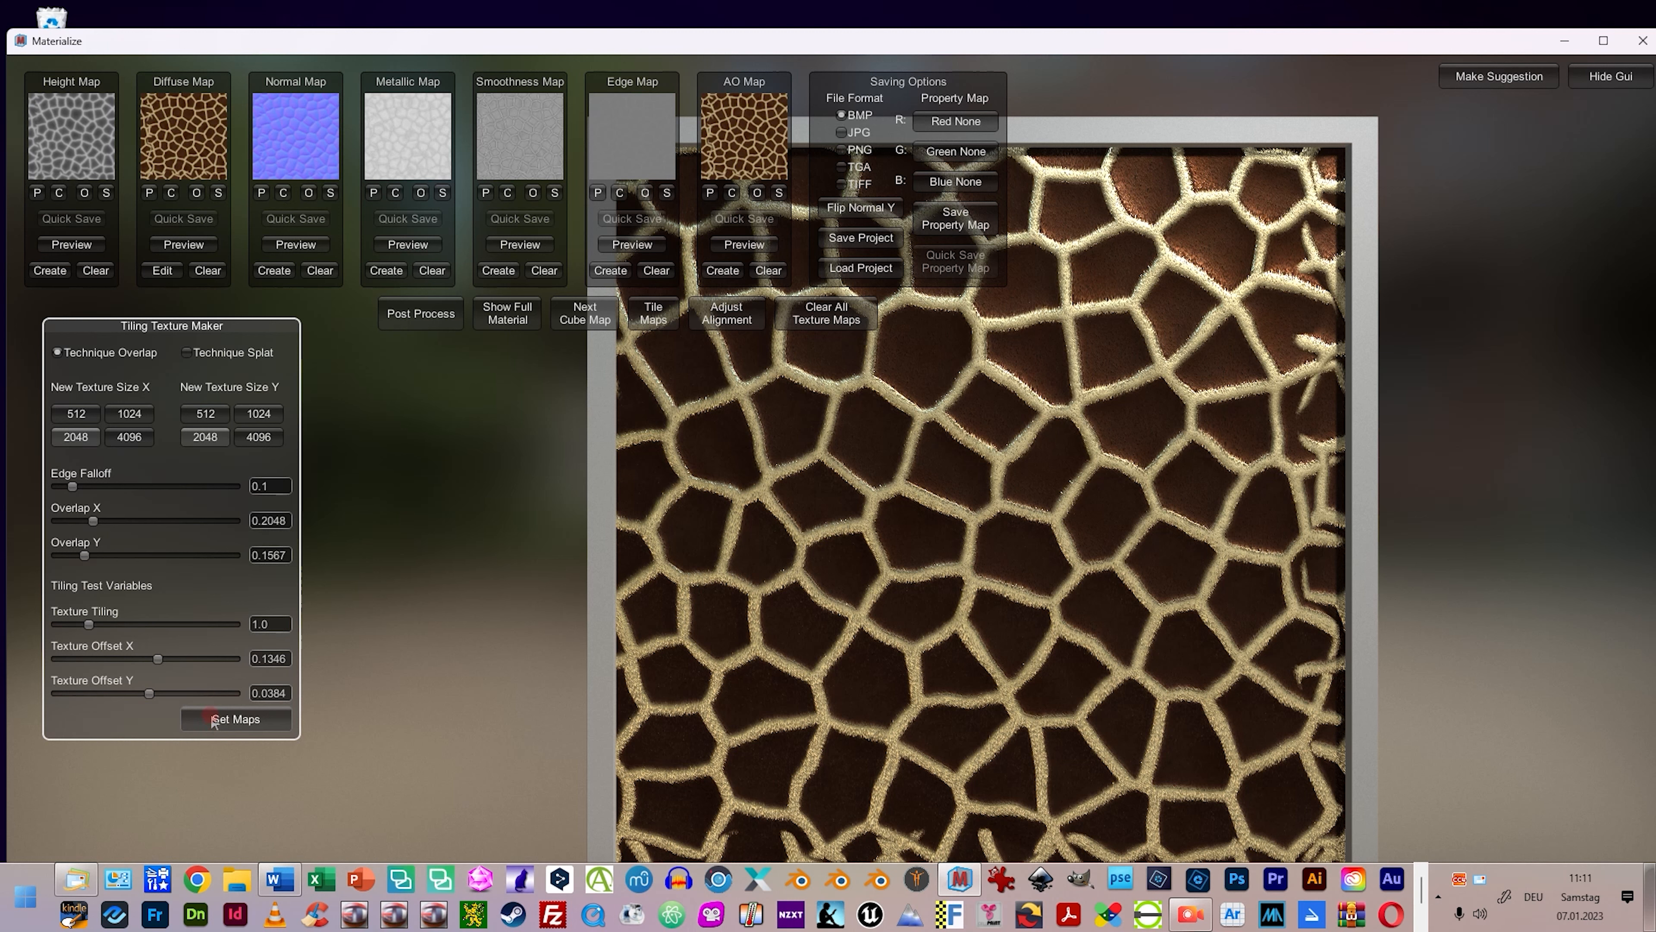
Choose PNG as the file format for the saved maps and start saving the project
click(839, 149)
click(841, 150)
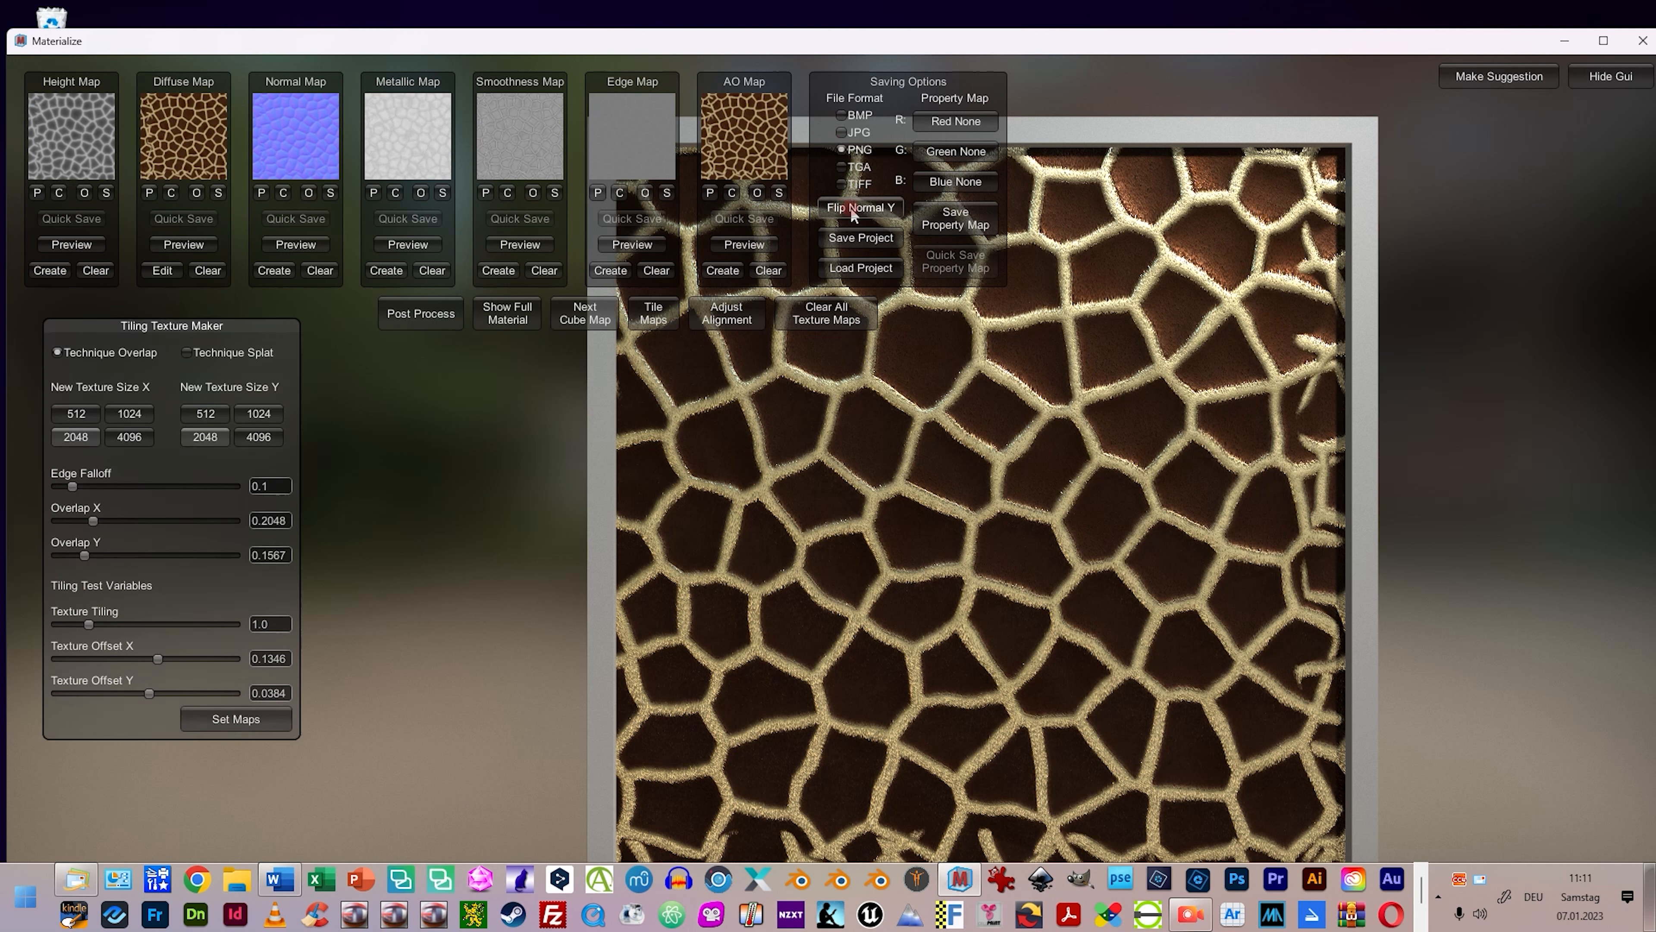
click(858, 239)
click(858, 239)
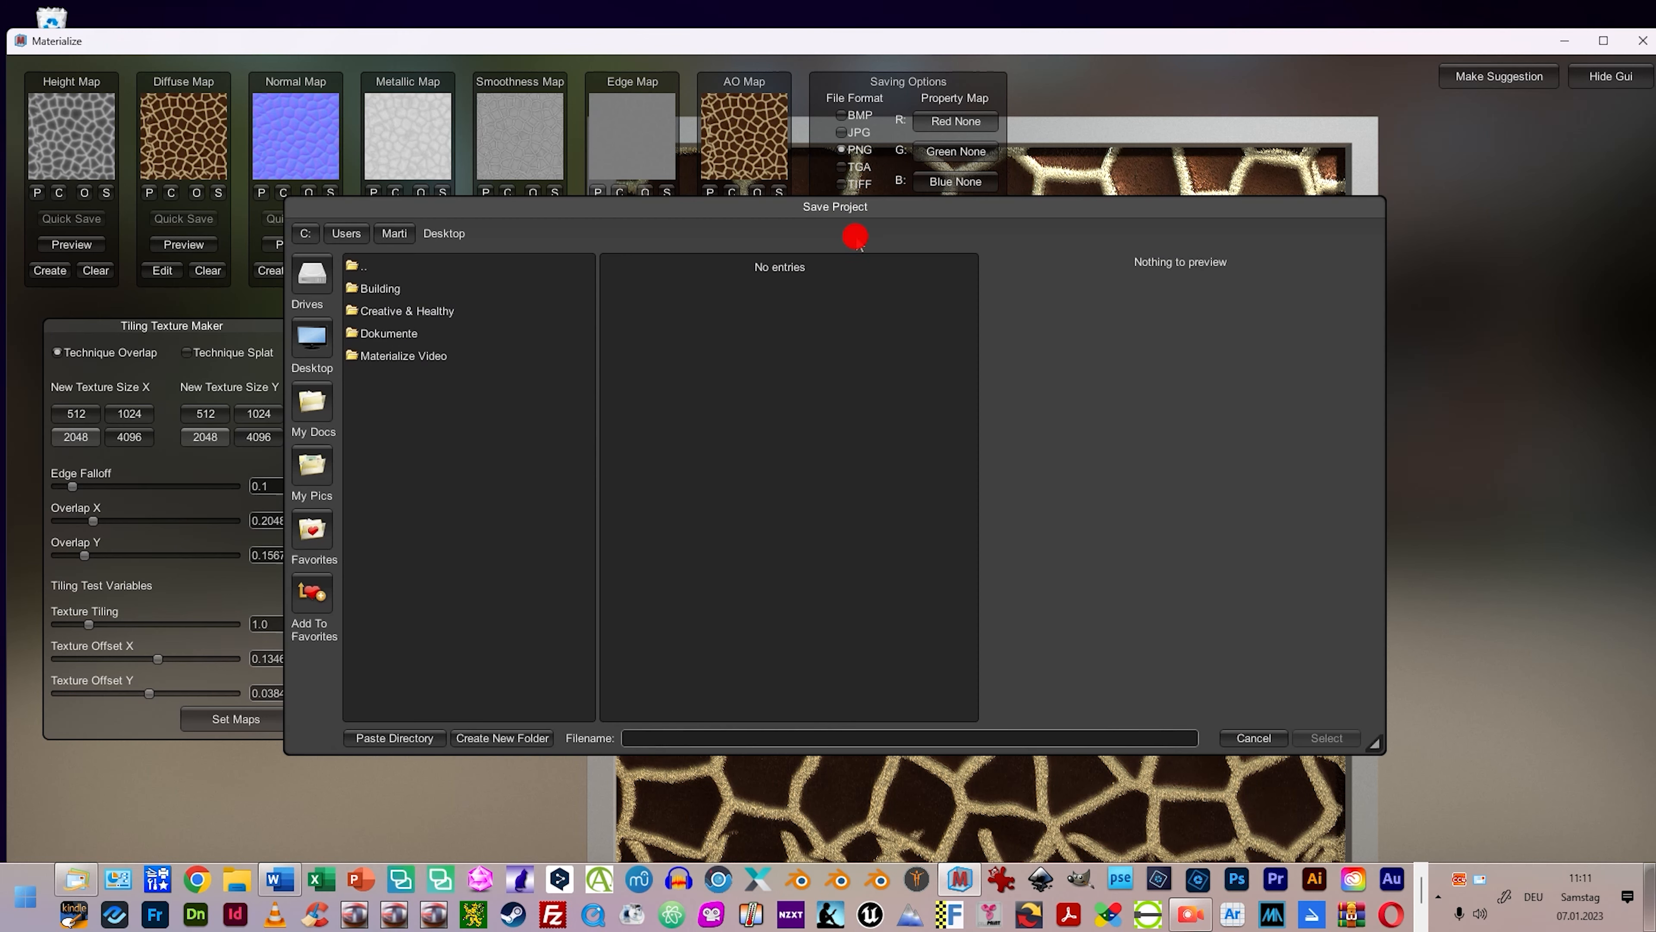
Create a new folder named Giraffe_Texture on the Desktop for the project
click(439, 581)
click(498, 738)
click(815, 467)
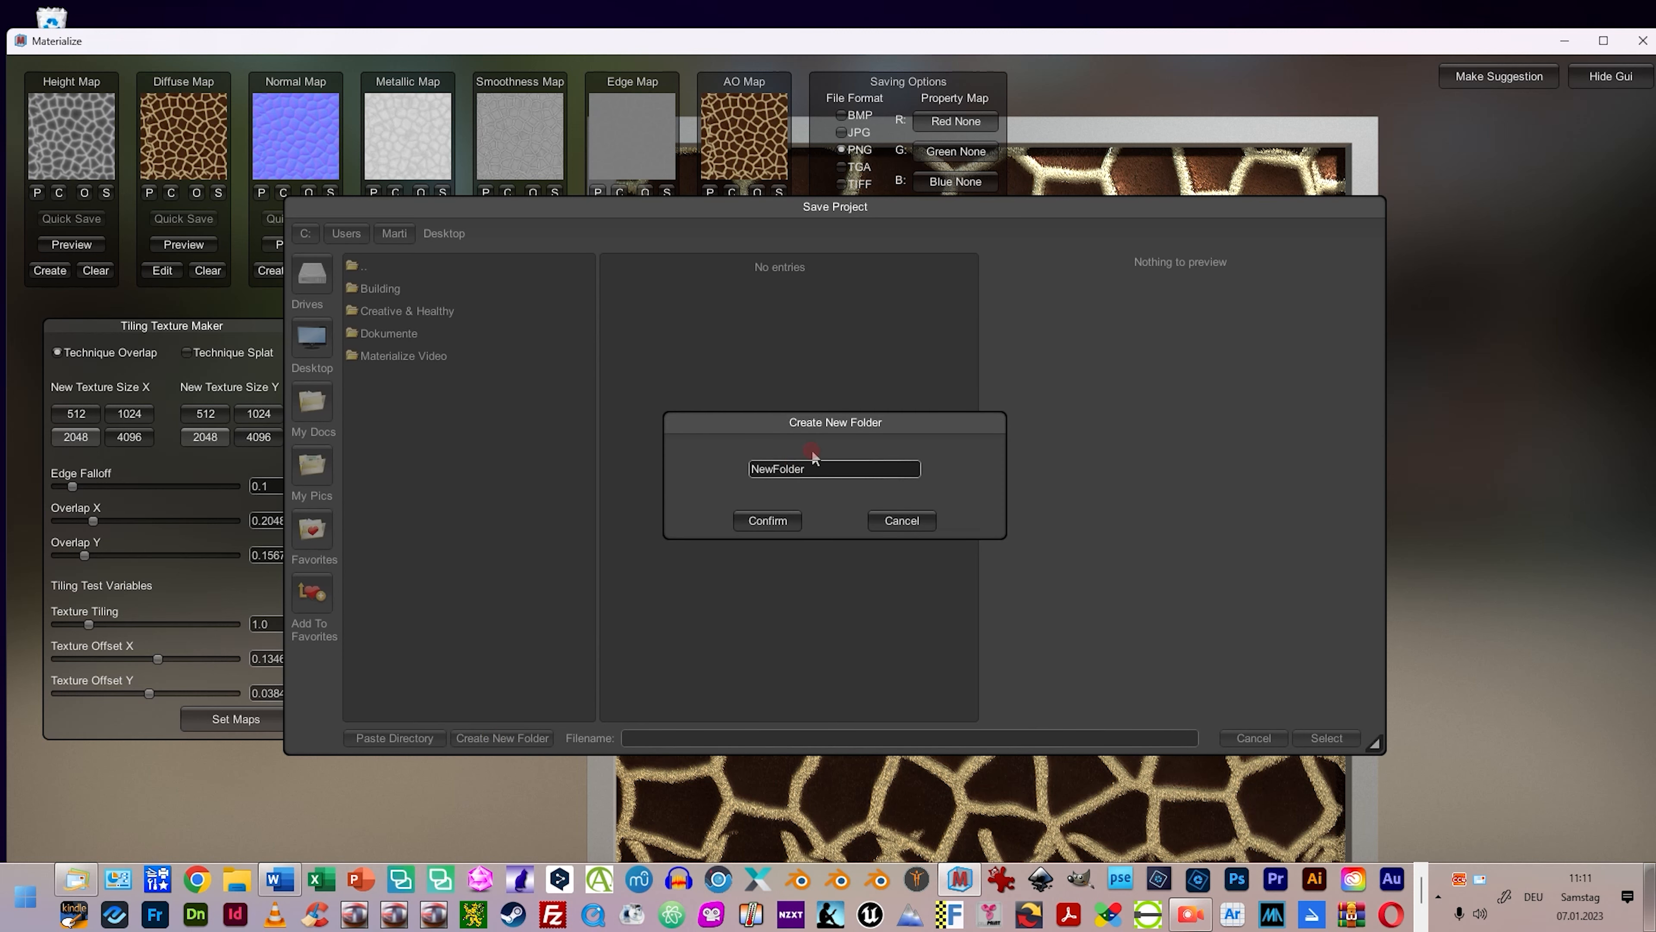
click(581, 465)
key(BackSpace)
key(BackSpace)
key(BackSpace)
key(BackSpace)
key(BackSpace)
key(BackSpace)
key(BackSpace)
key(BackSpace)
text(Giraffe_Texture)
click(774, 522)
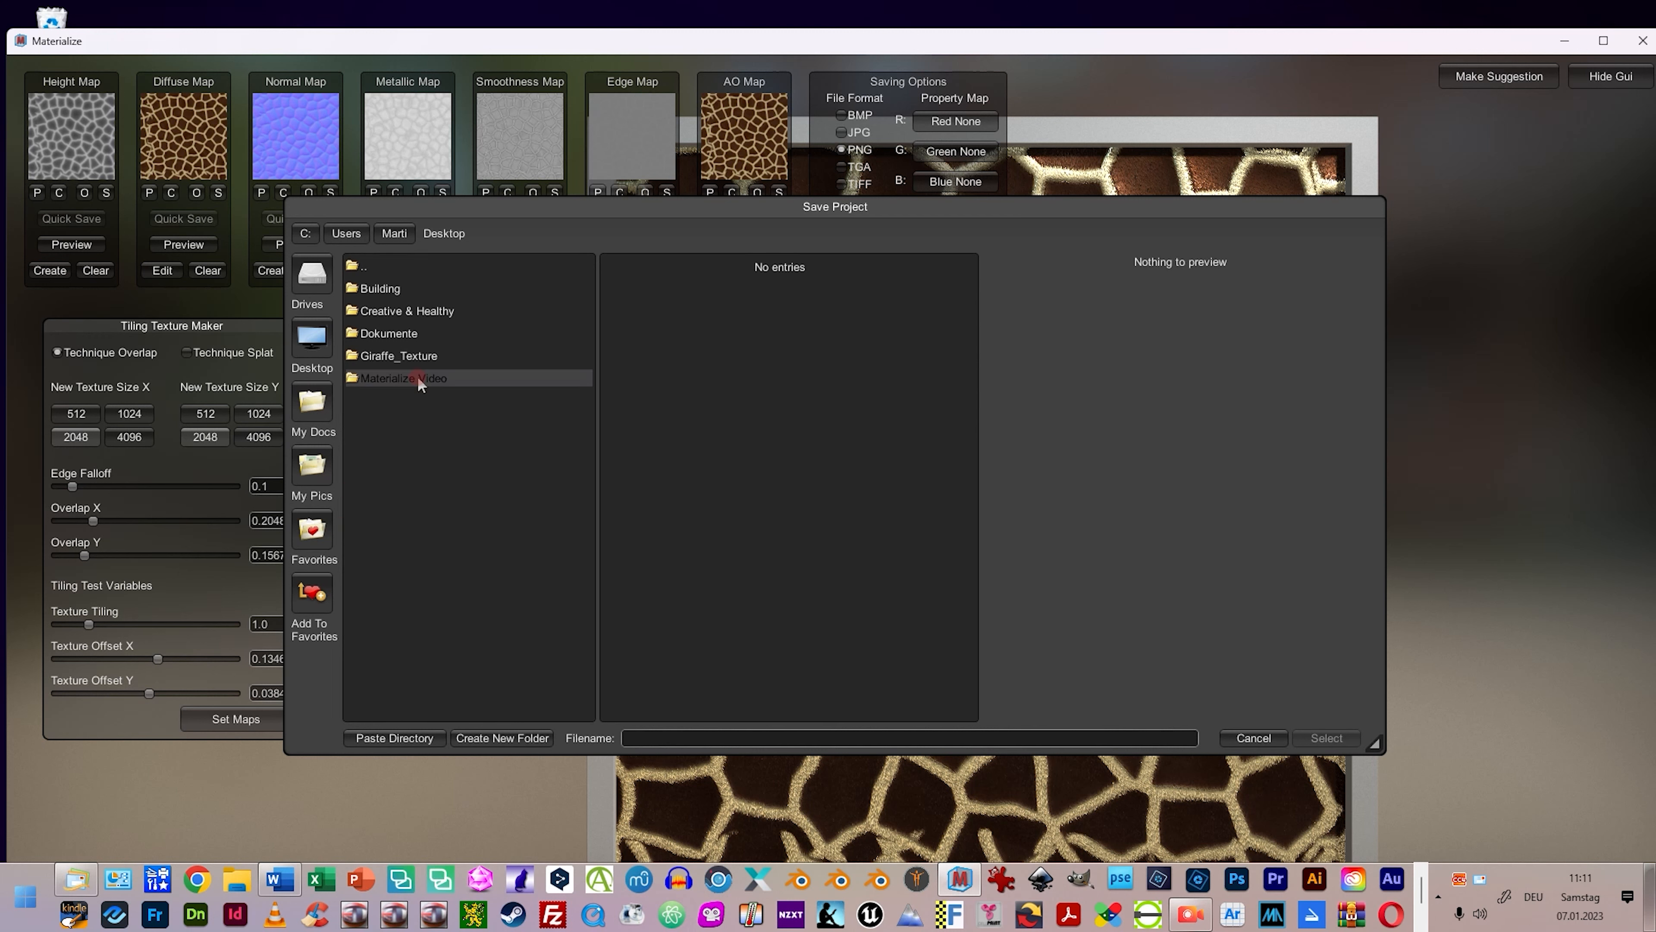
Save the project under the name giraffe inside the Giraffe_Texture folder
double_click(410, 354)
click(660, 737)
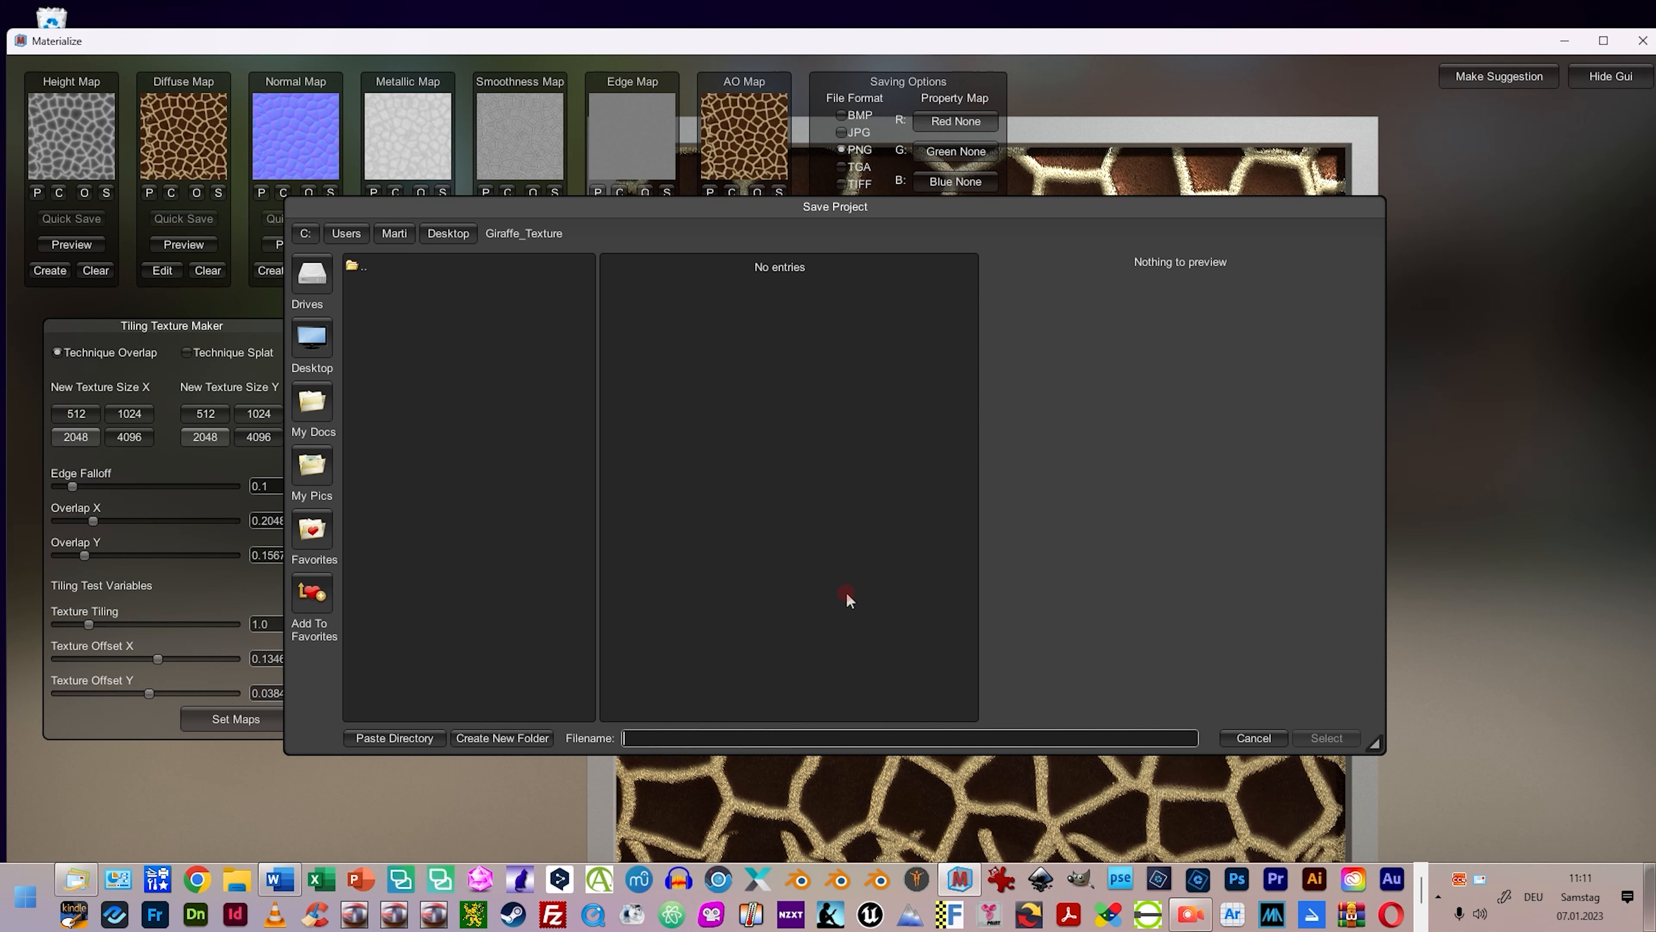
text(giraffe)
click(1327, 738)
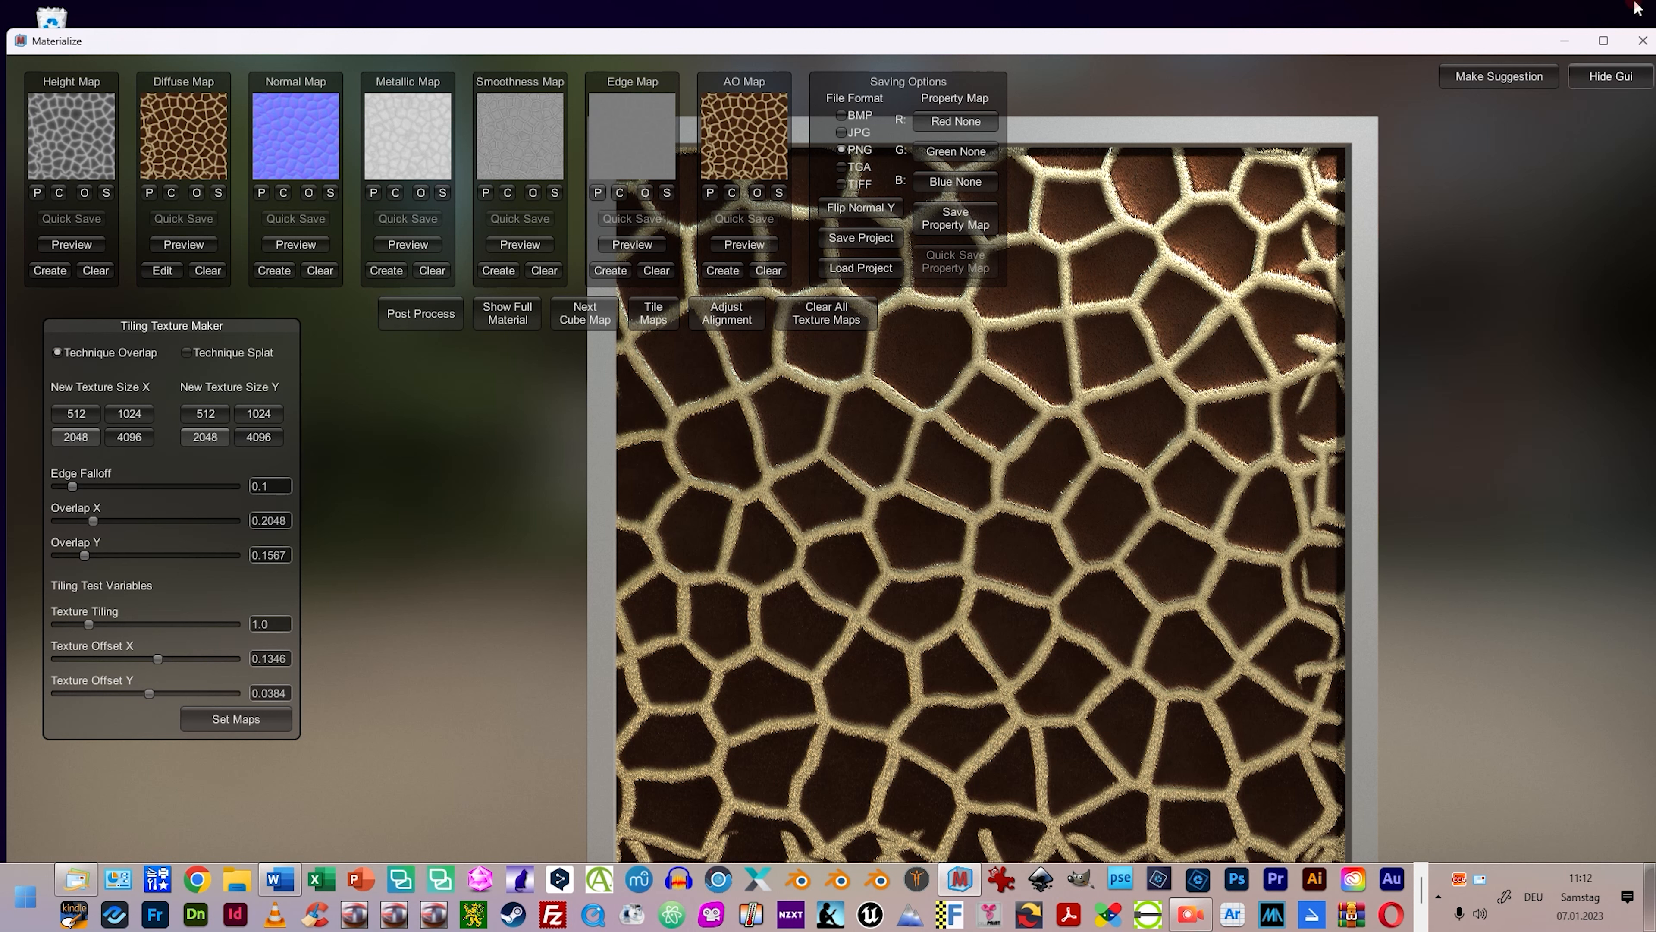
Minimize Materialize and open the Giraffe_Texture folder from the desktop in a maximized window to inspect the exported files
click(1564, 41)
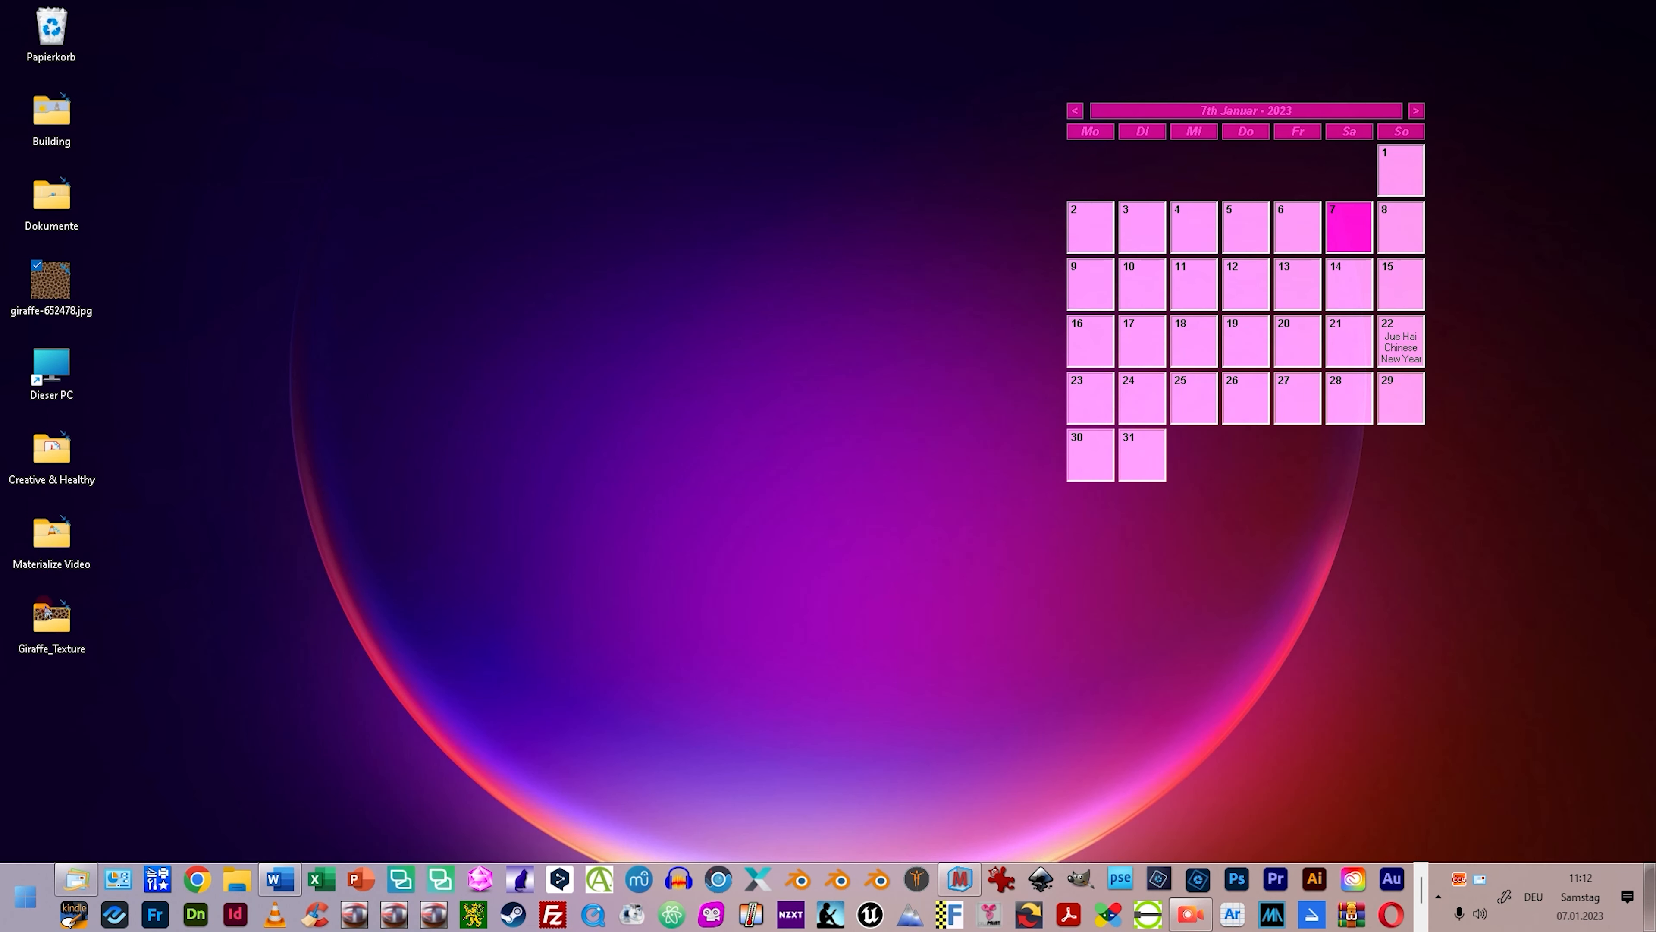
click(42, 633)
double_click(42, 632)
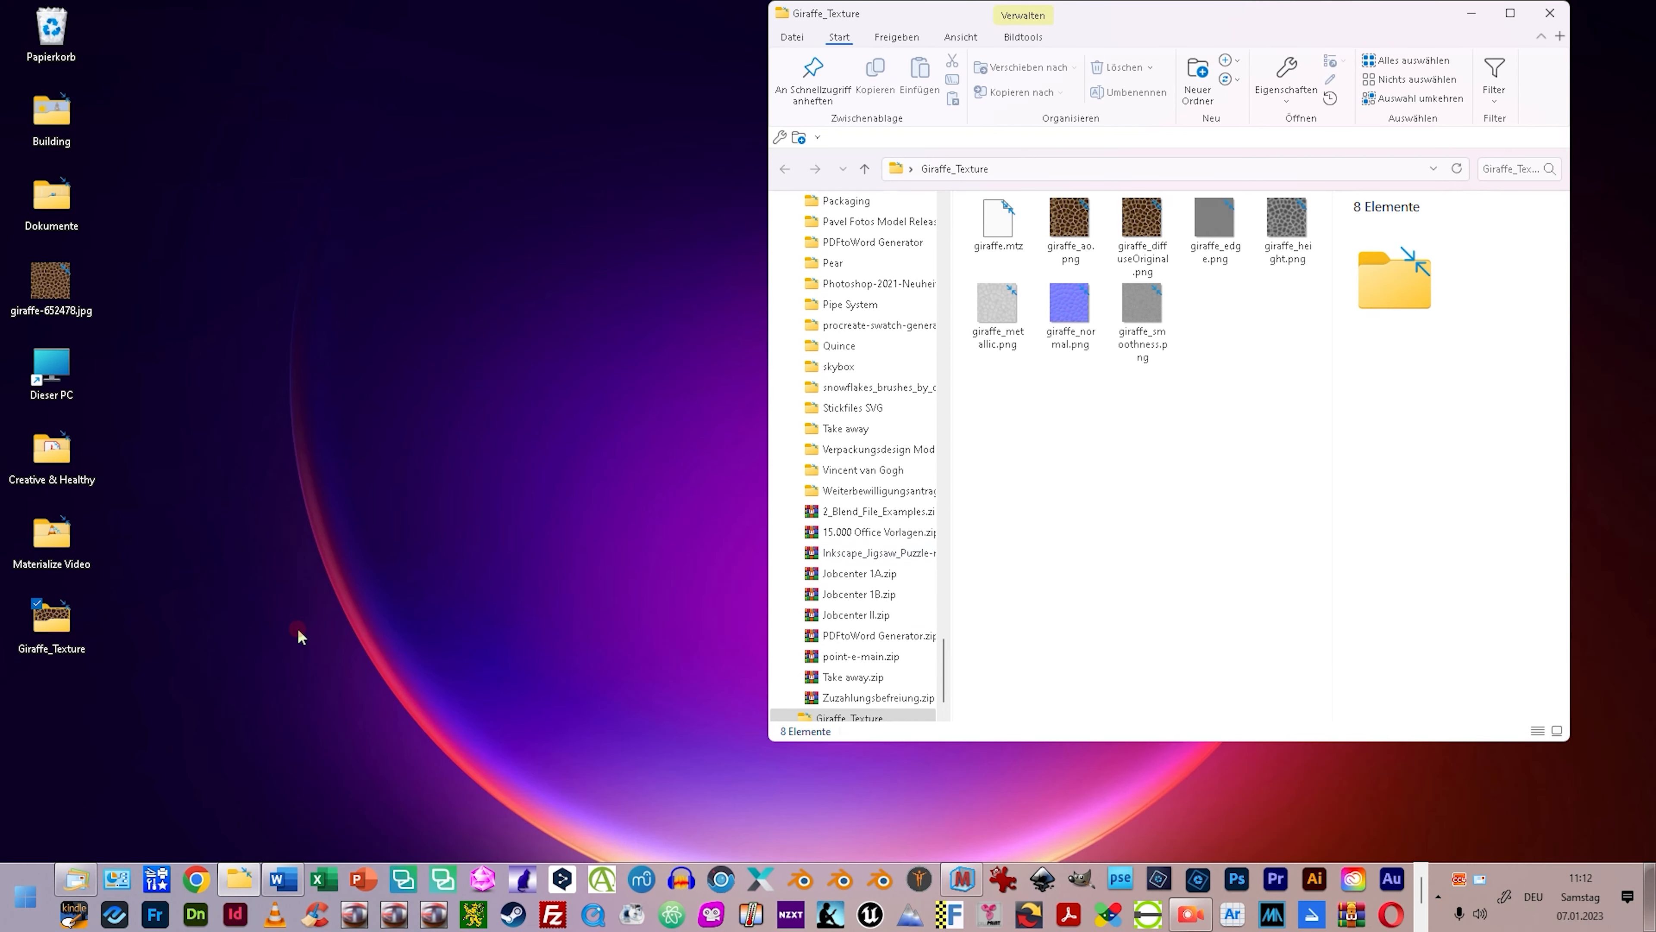
click(1510, 13)
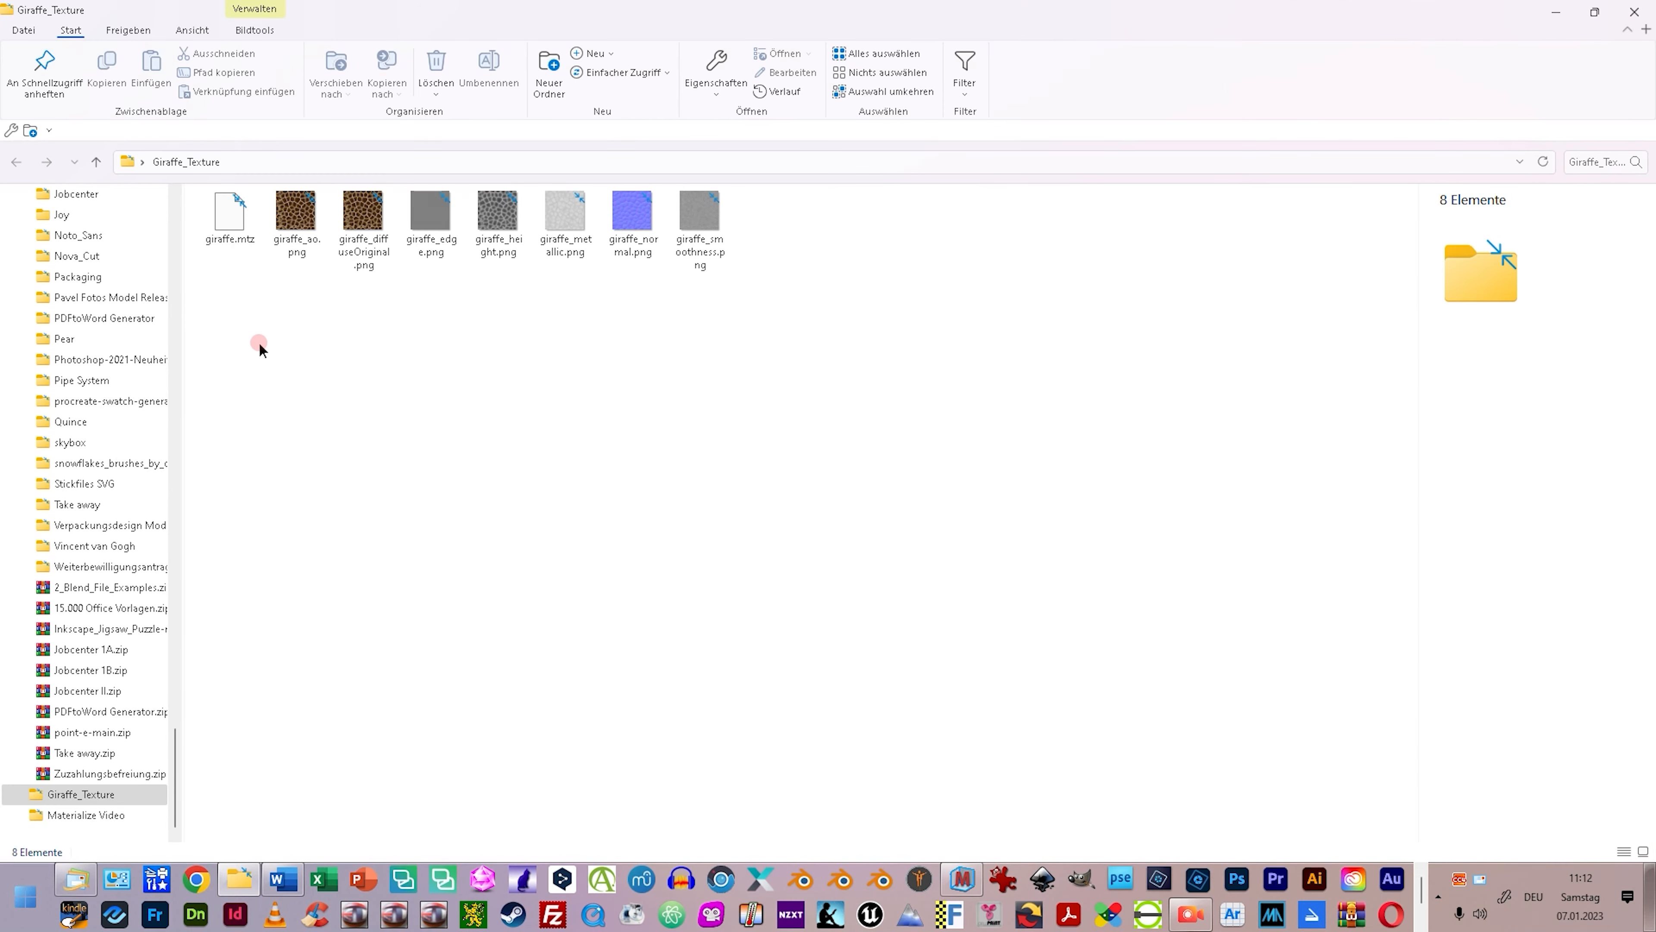